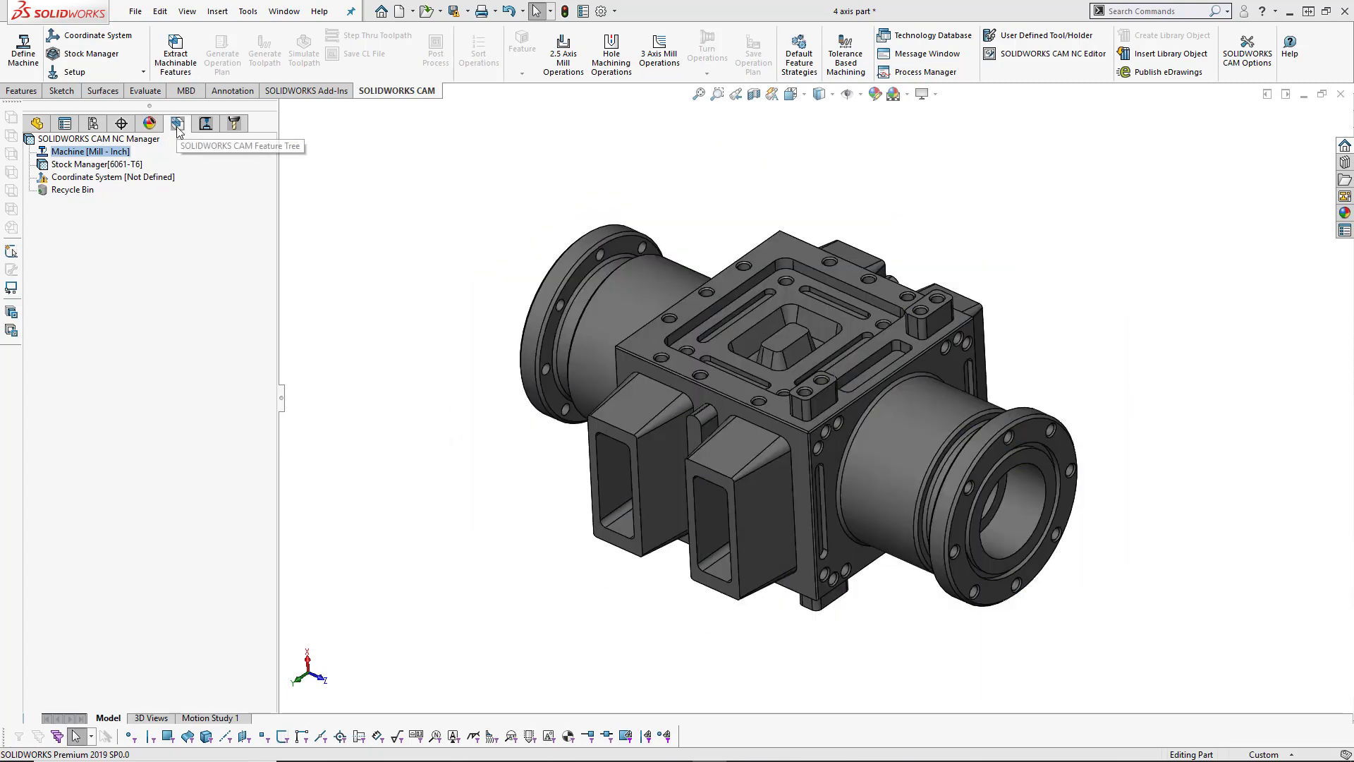
Open the Fixture Coordinate System definition and leave its method set to User Defined.
right_click(110, 182)
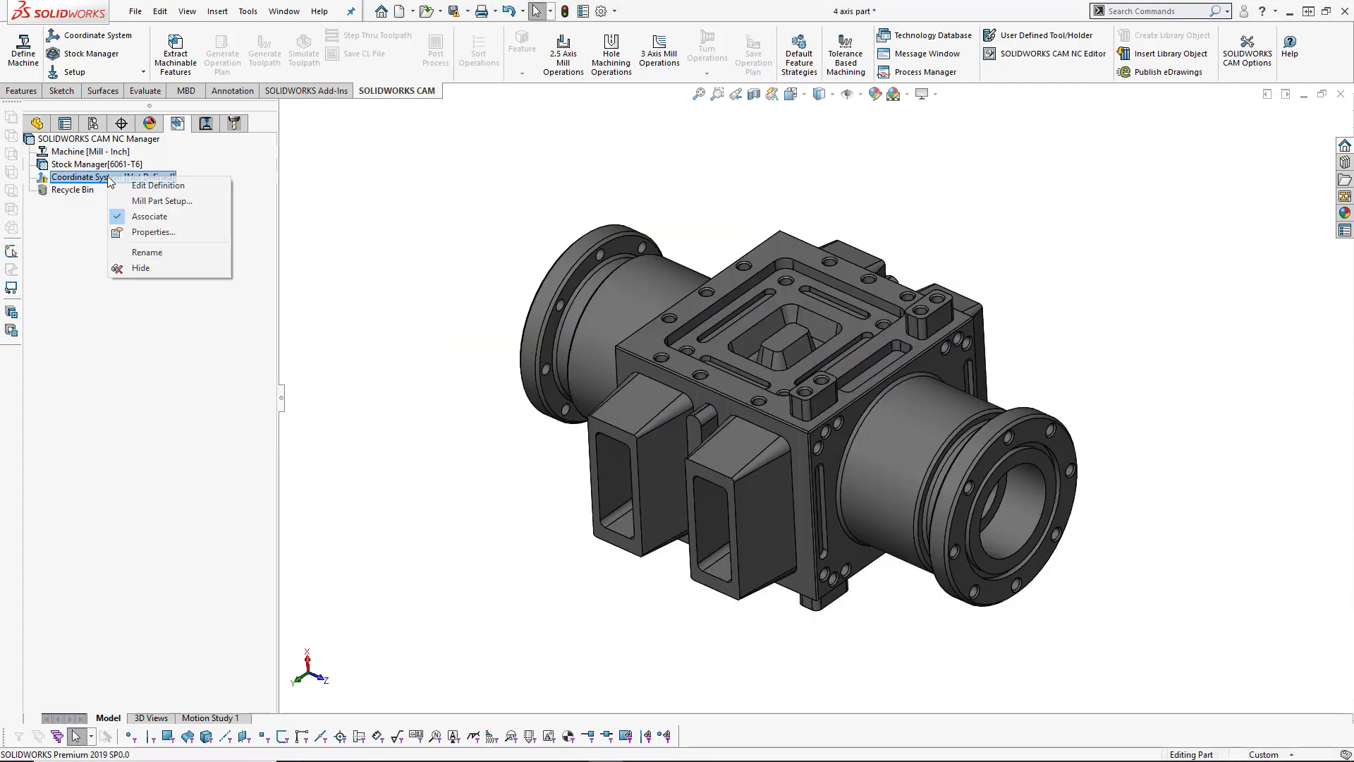
left_click(160, 186)
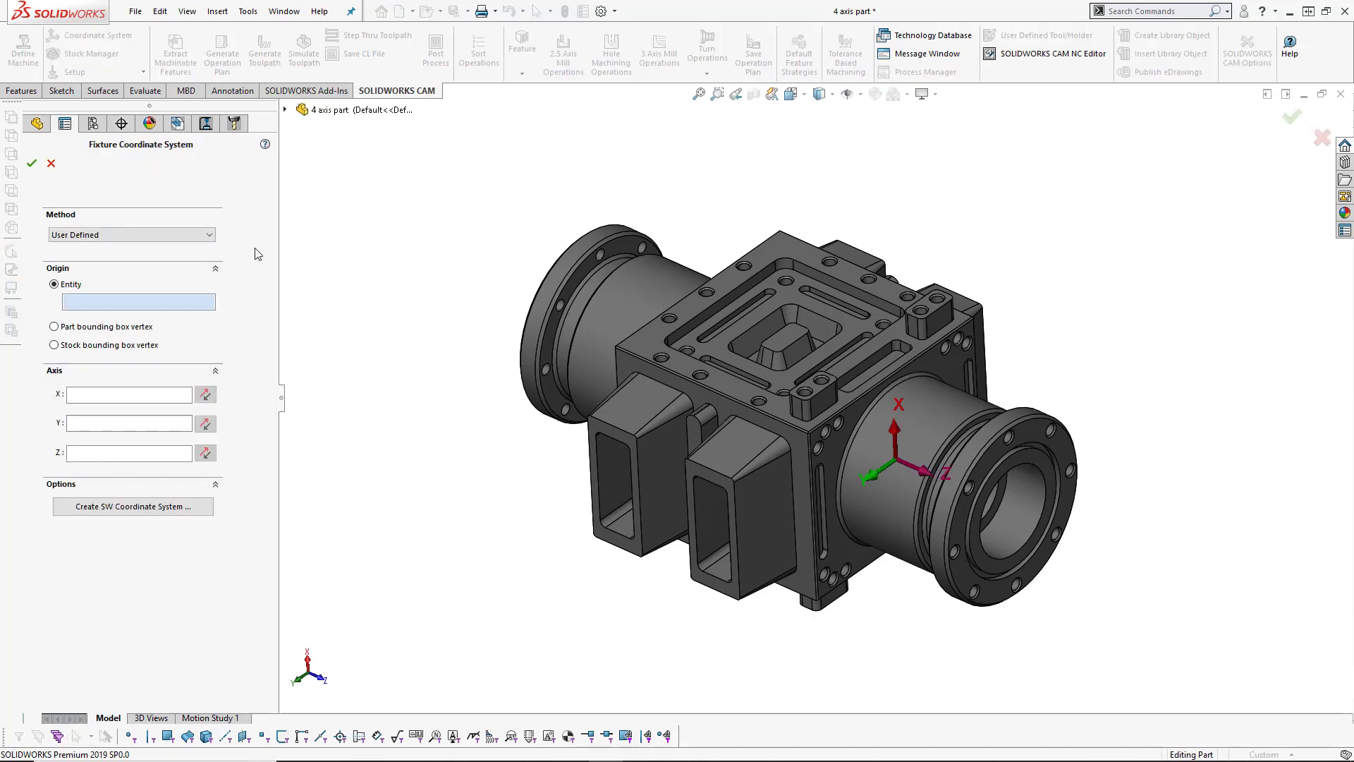
left_click(209, 237)
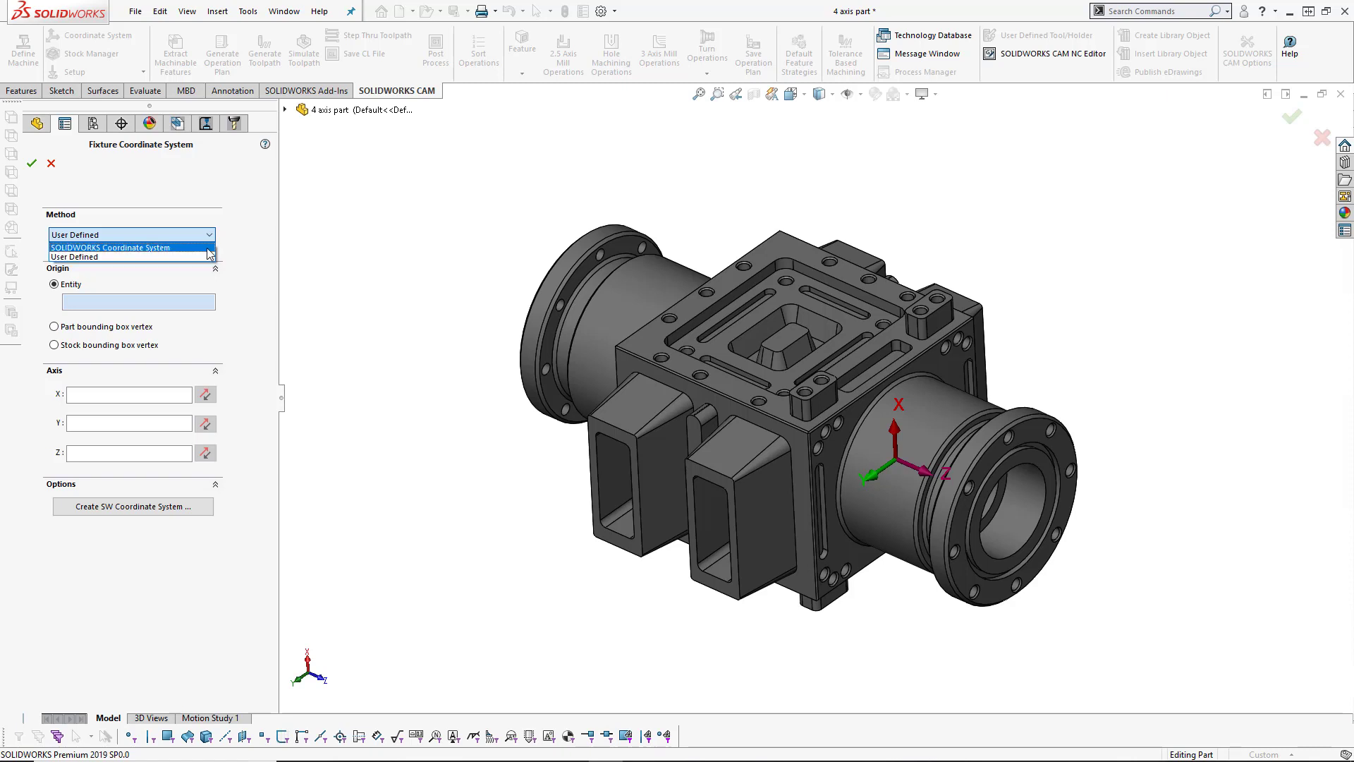
left_click(259, 231)
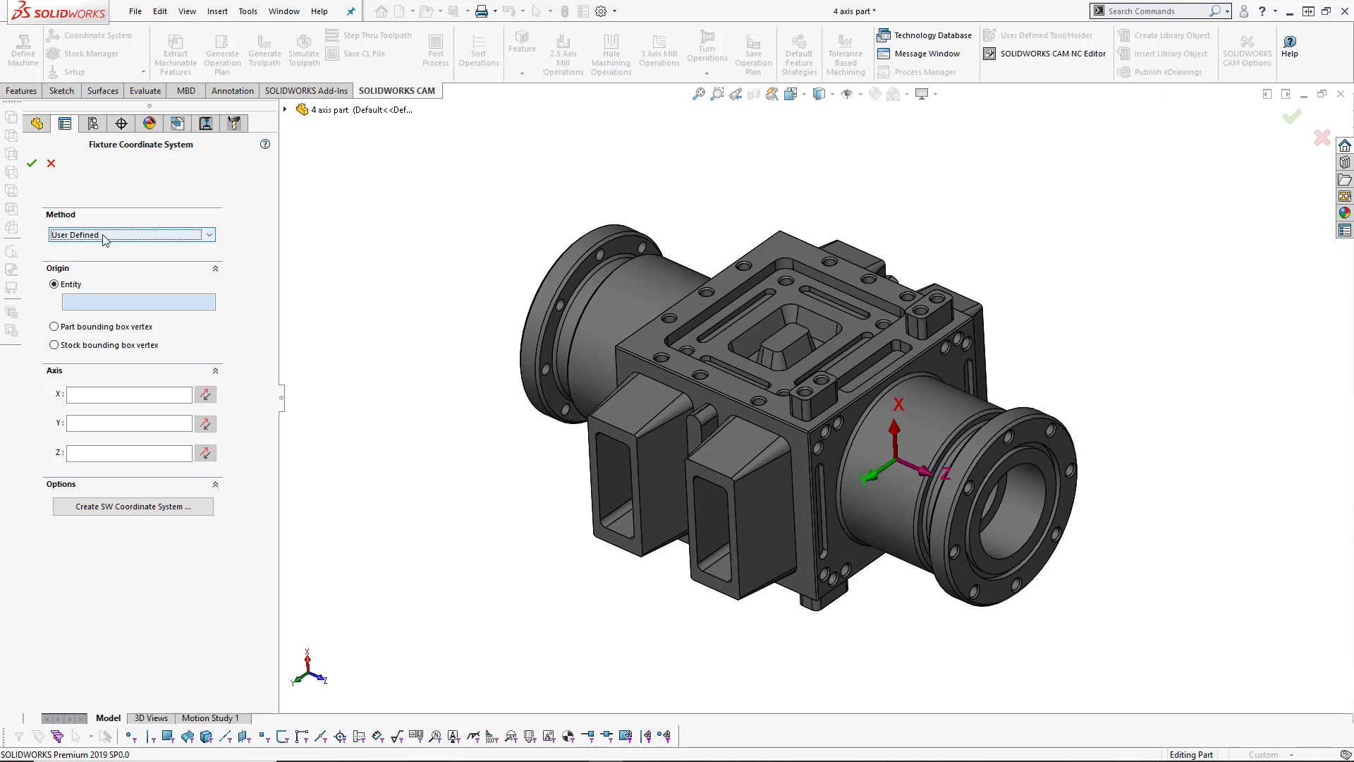
left_click(127, 237)
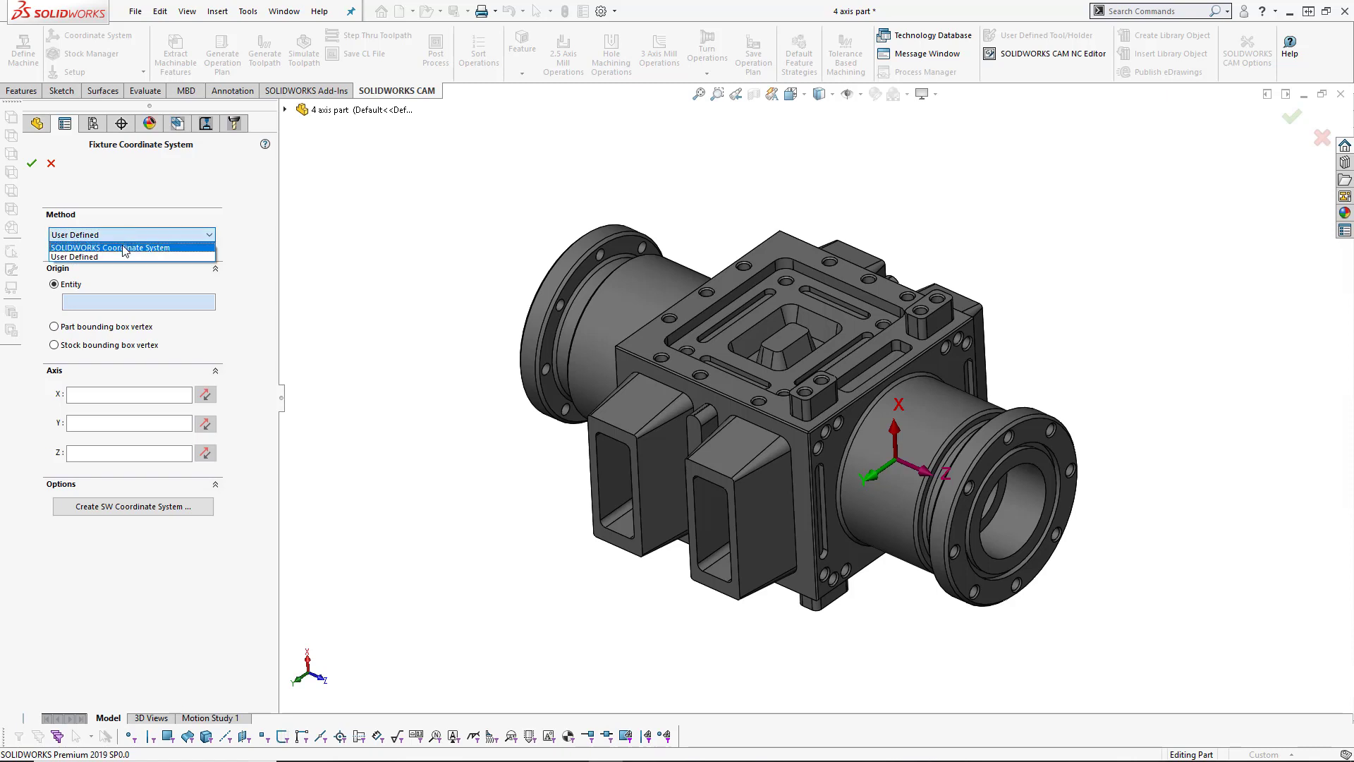
left_click(123, 248)
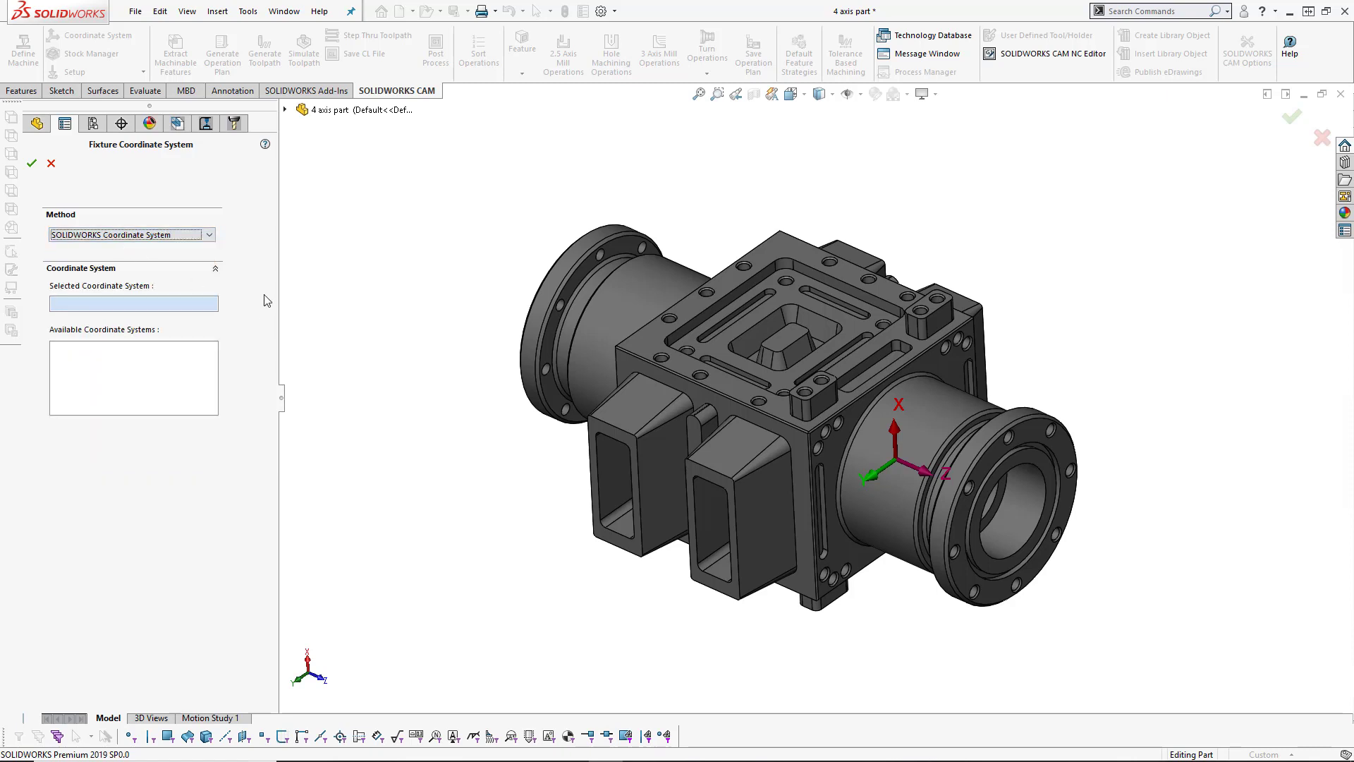
left_click(207, 236)
left_click(189, 259)
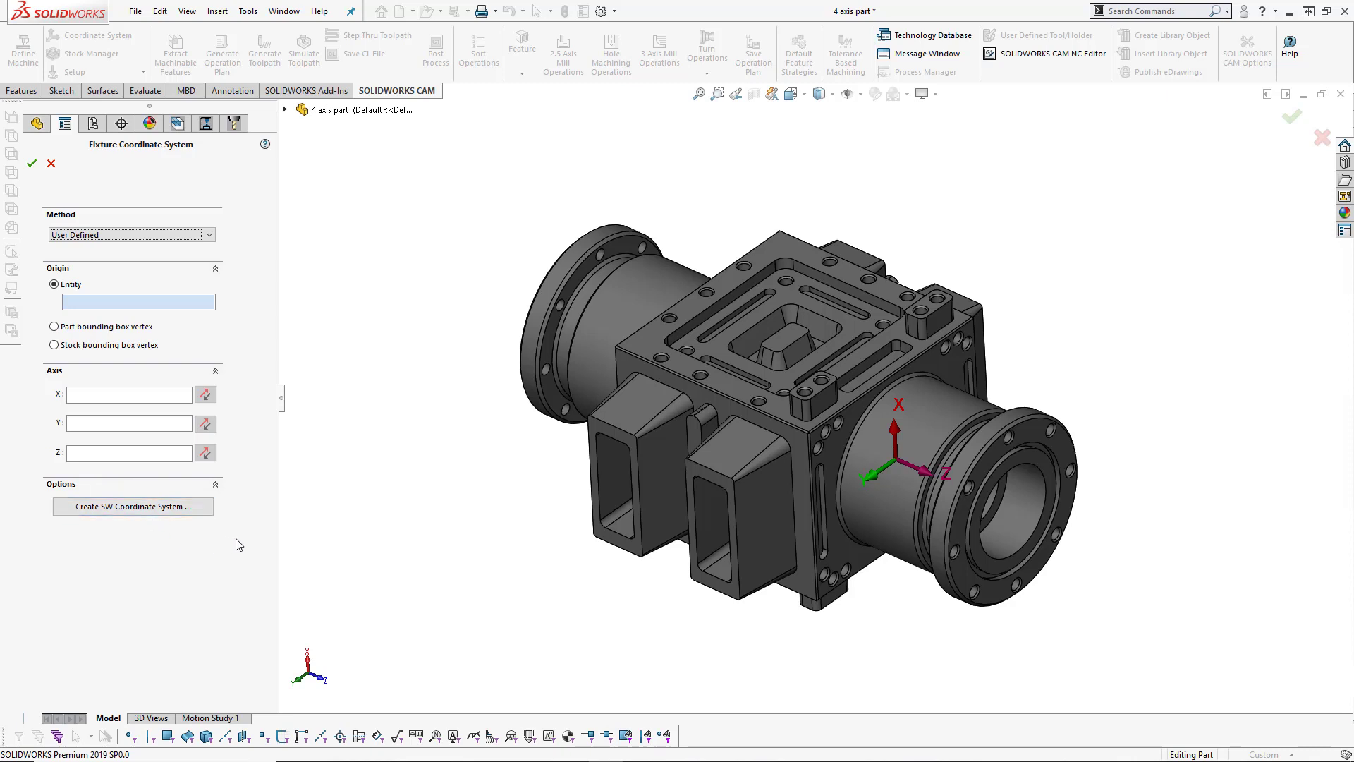
Create a SOLIDWORKS coordinate system named Fixture Coordinate System, assign it to CAM, and accept.
left_click(148, 507)
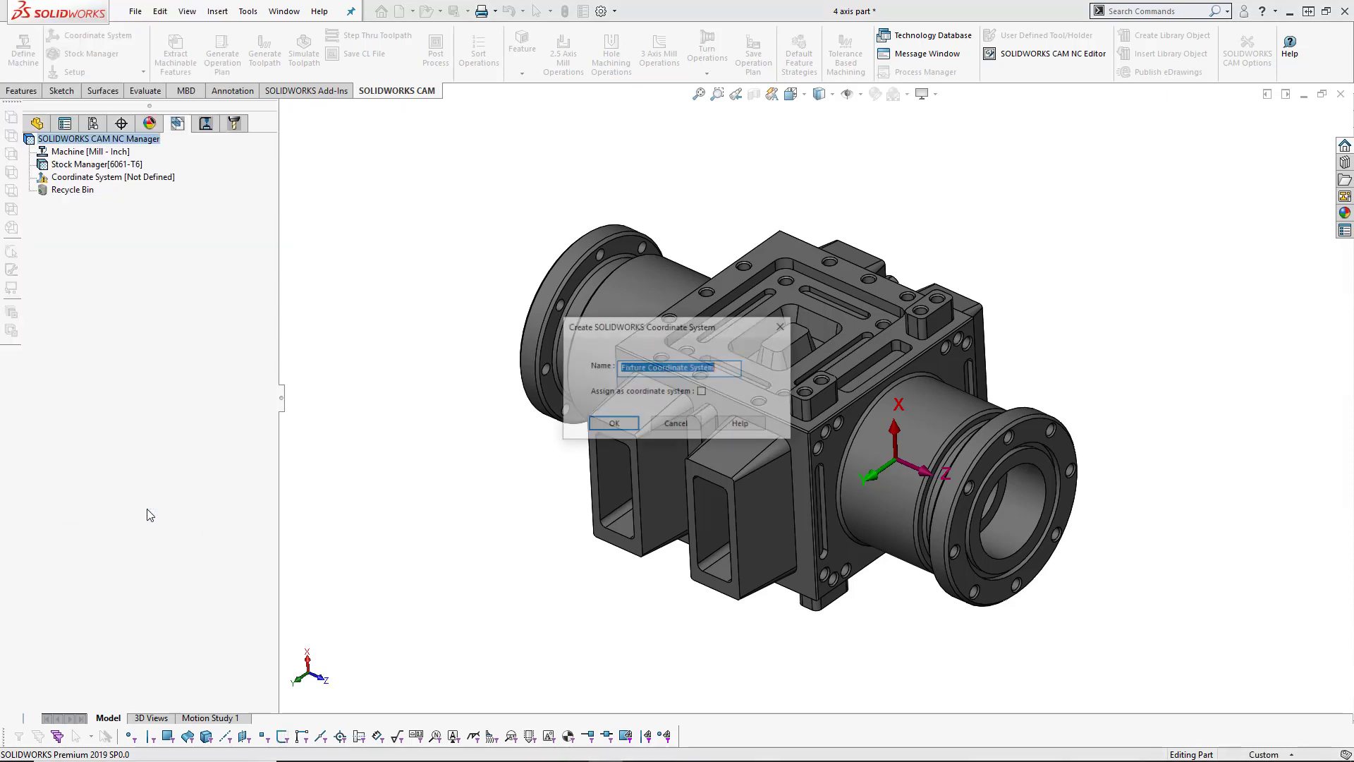
left_click_drag(680, 330, 482, 188)
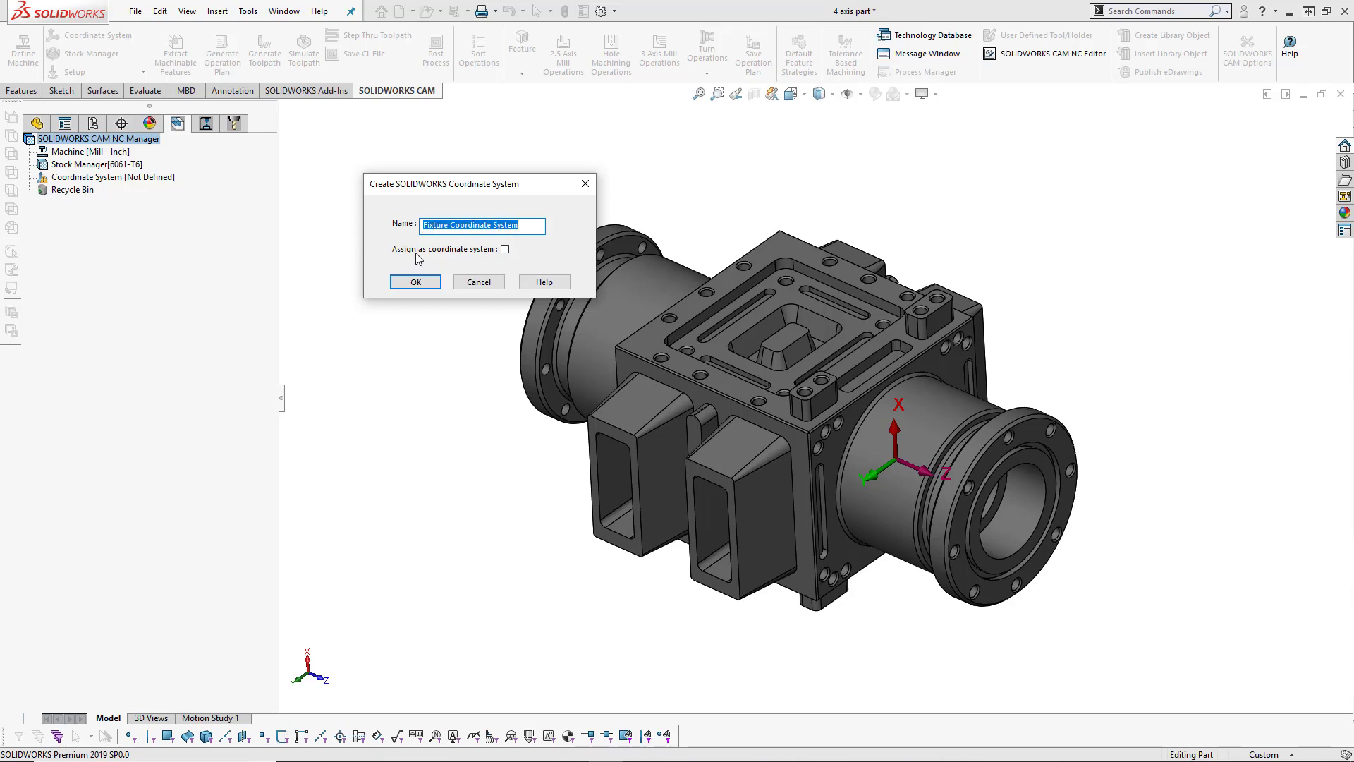
left_click(506, 249)
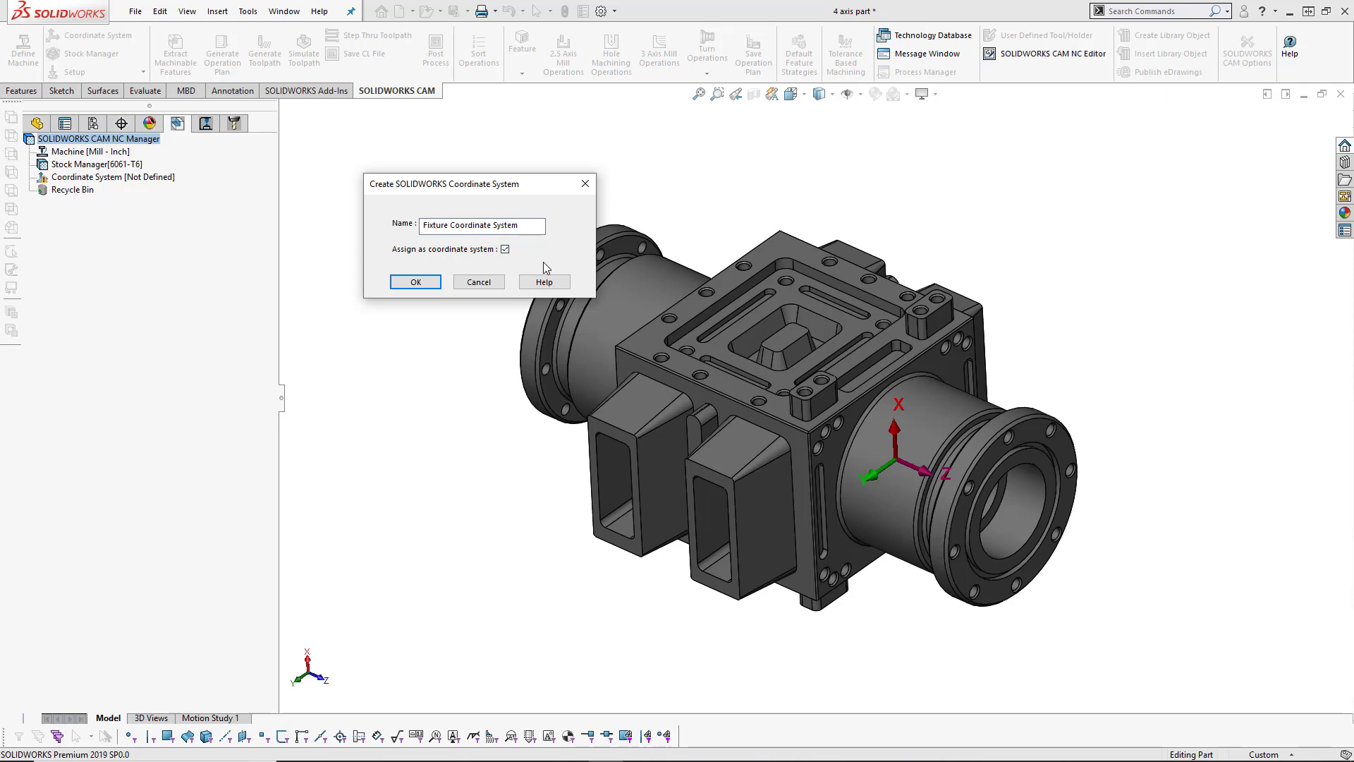
left_click(417, 283)
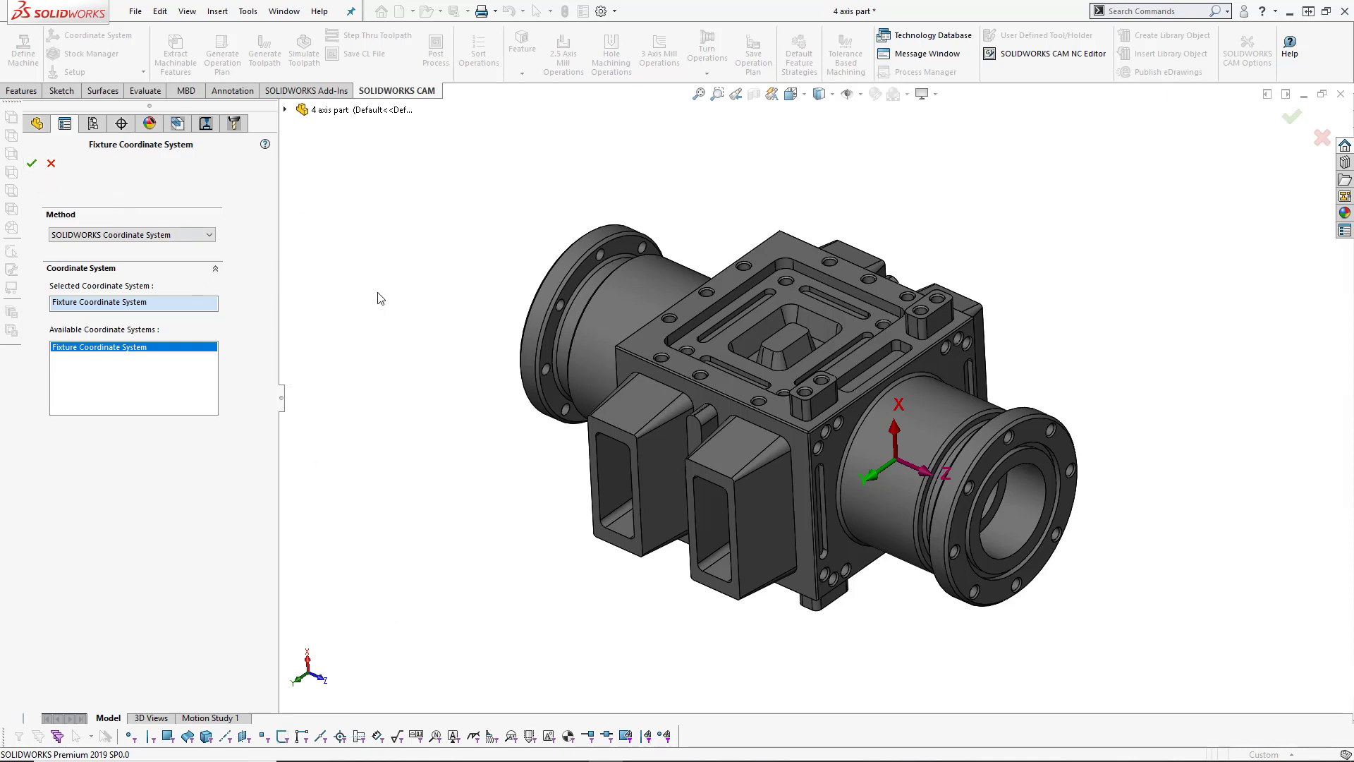
left_click(32, 165)
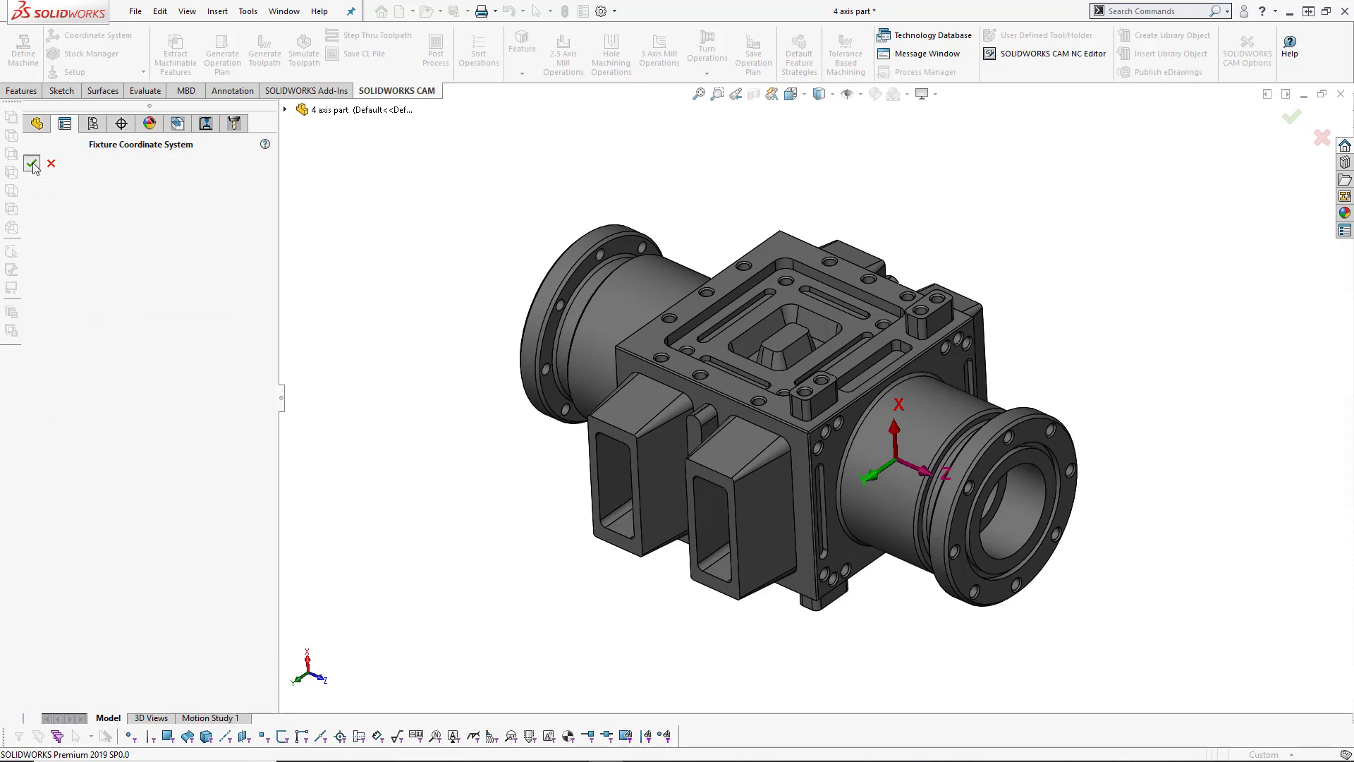
left_click(37, 124)
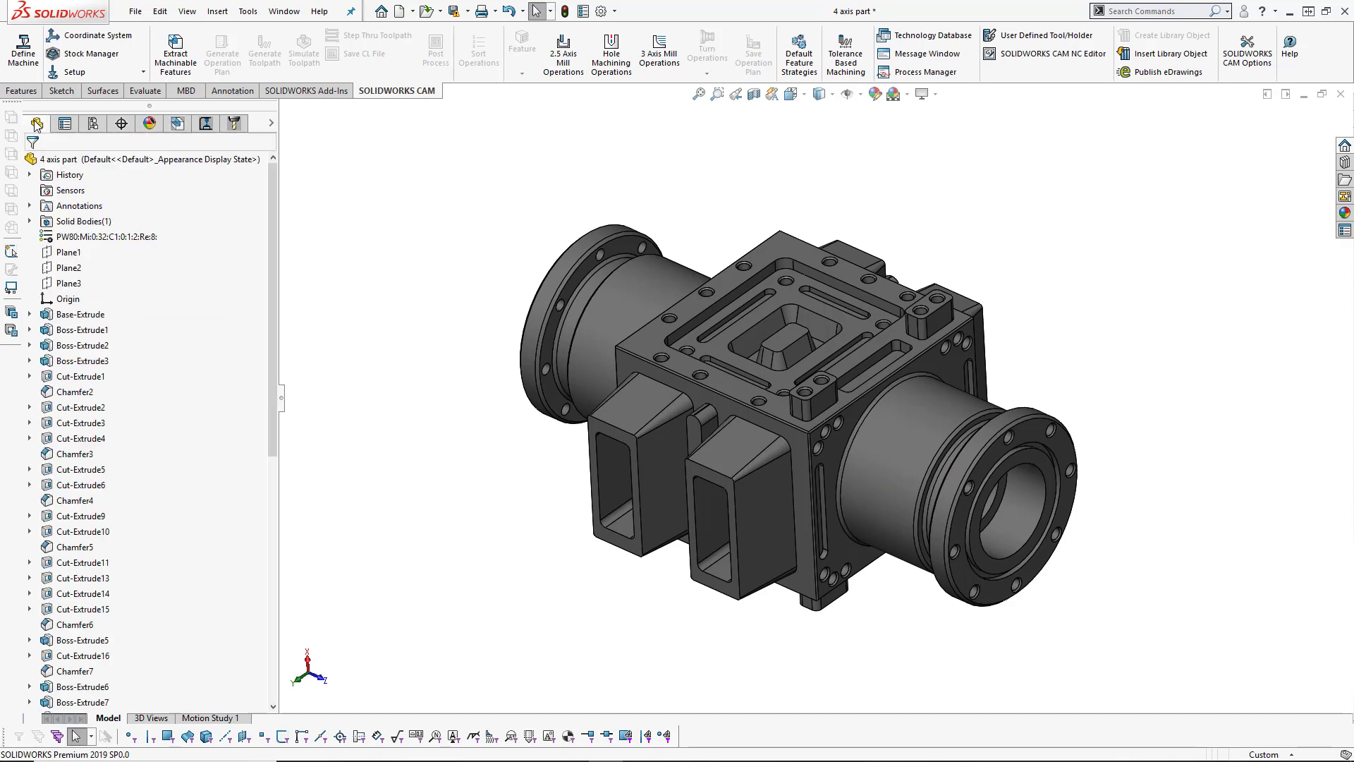
scroll(159, 377, "down", 10)
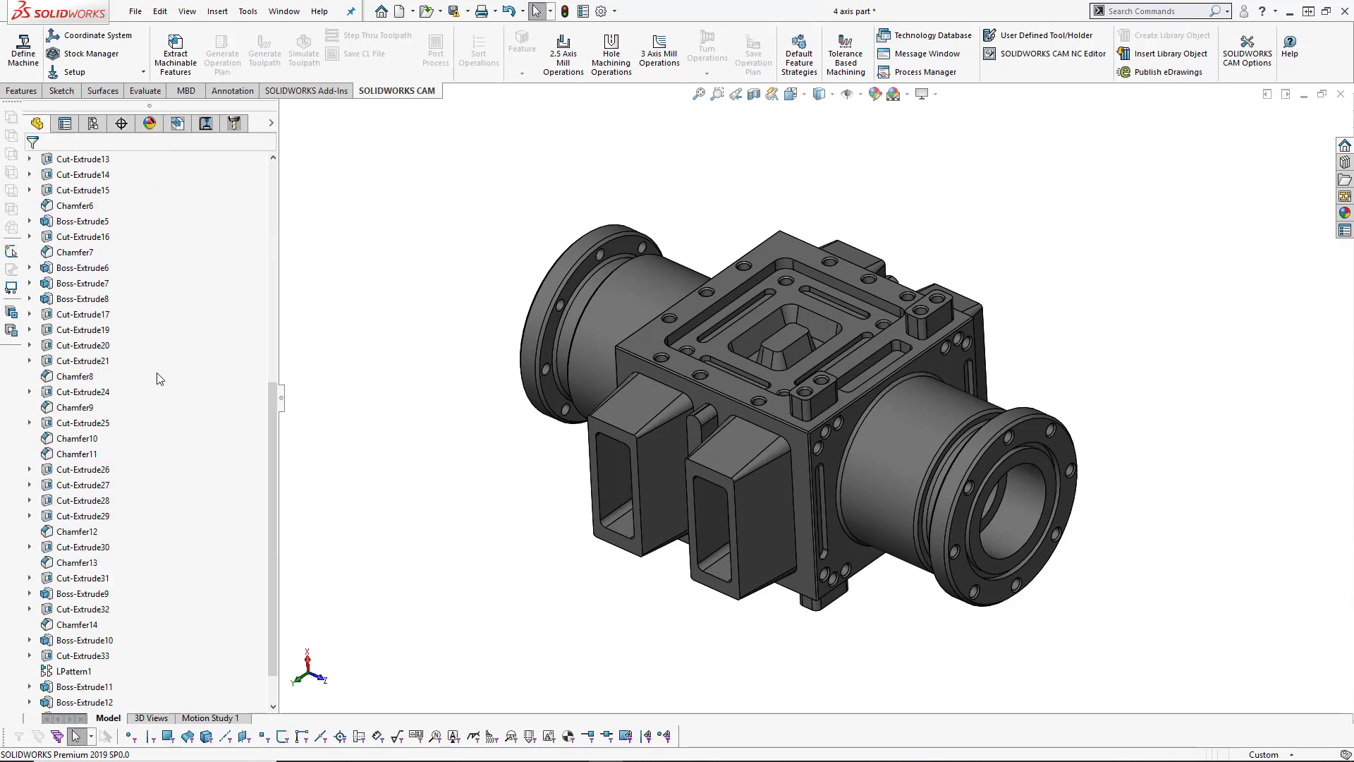
left_click(134, 701)
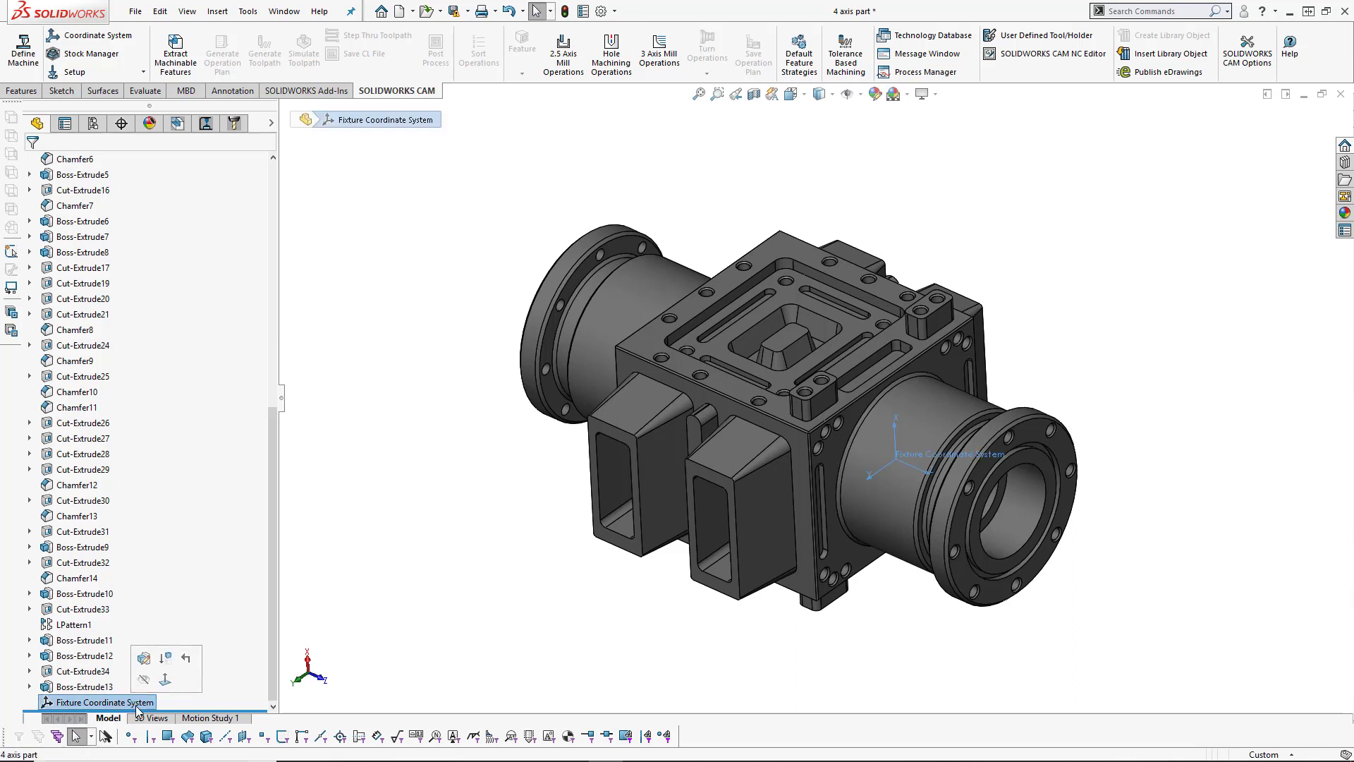
right_click(120, 704)
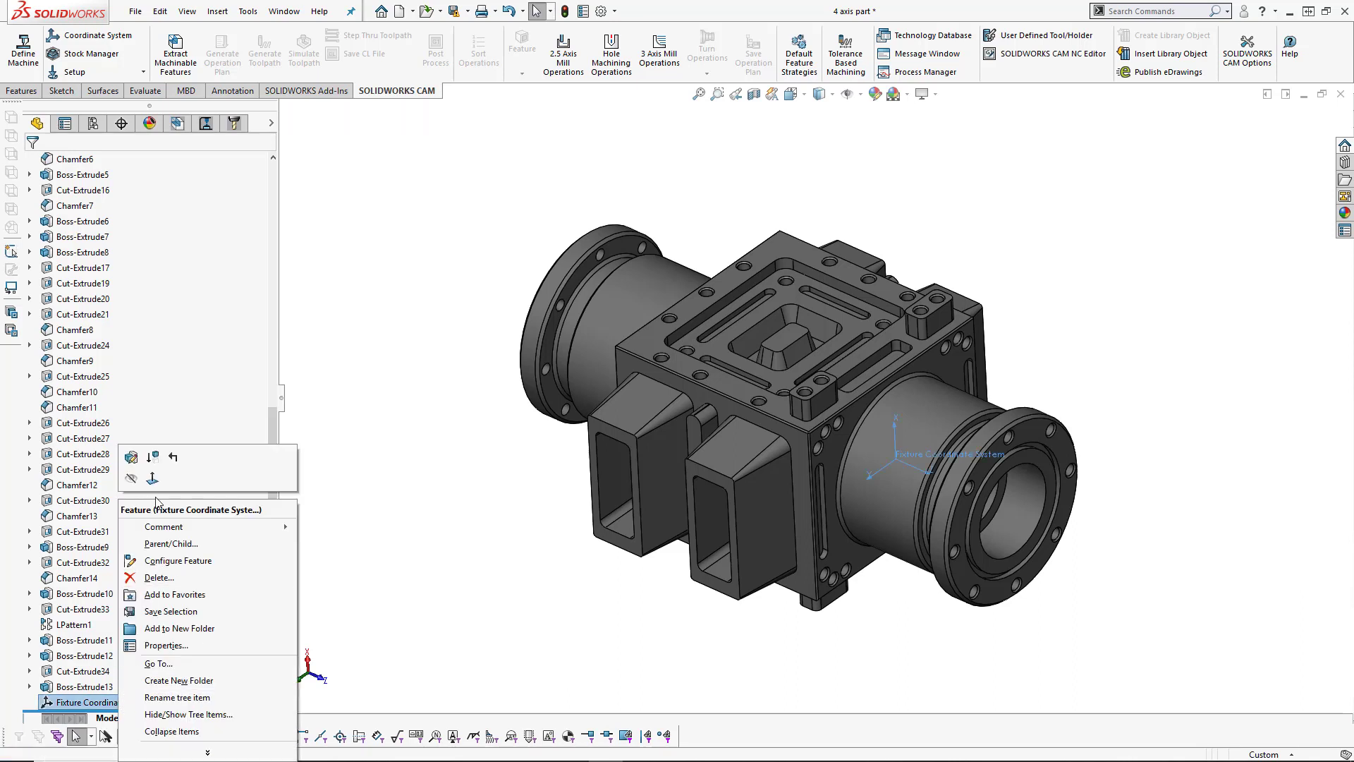
left_click(132, 458)
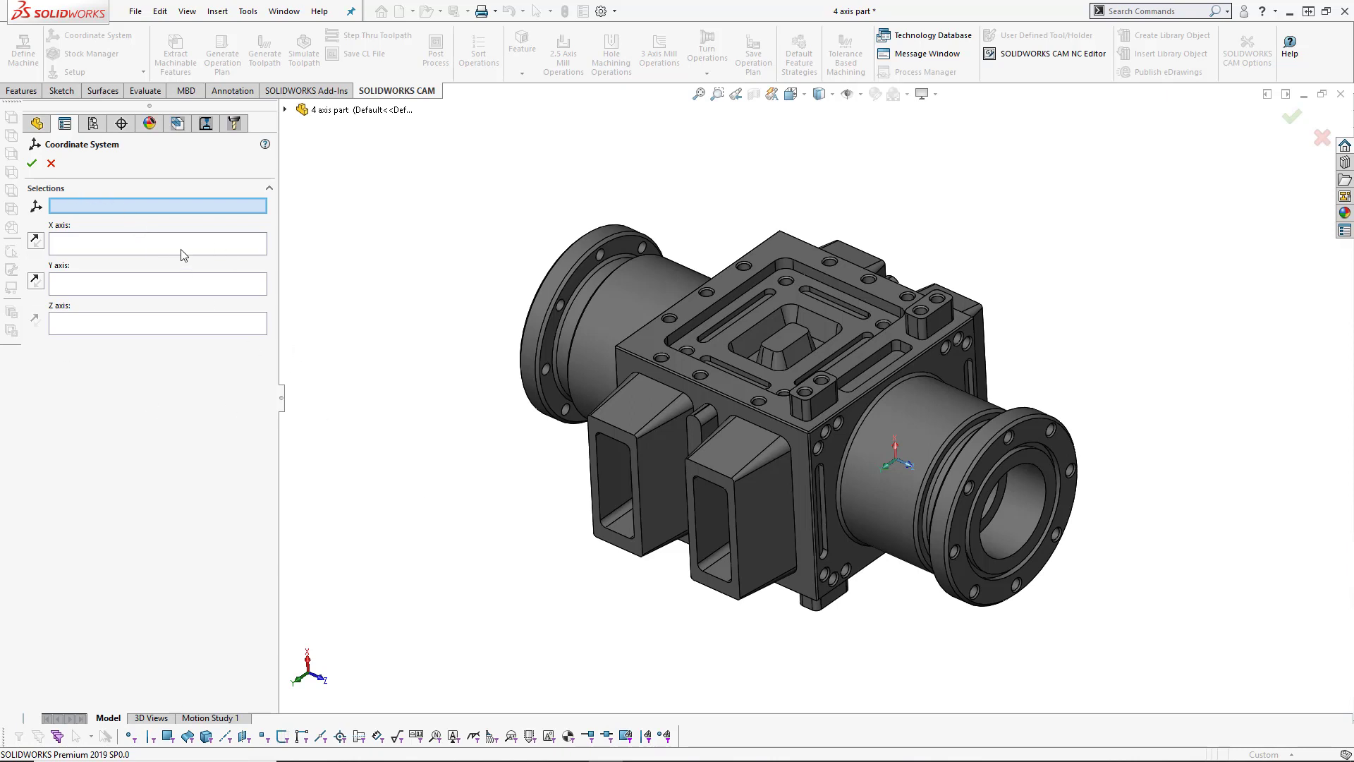
left_click(51, 163)
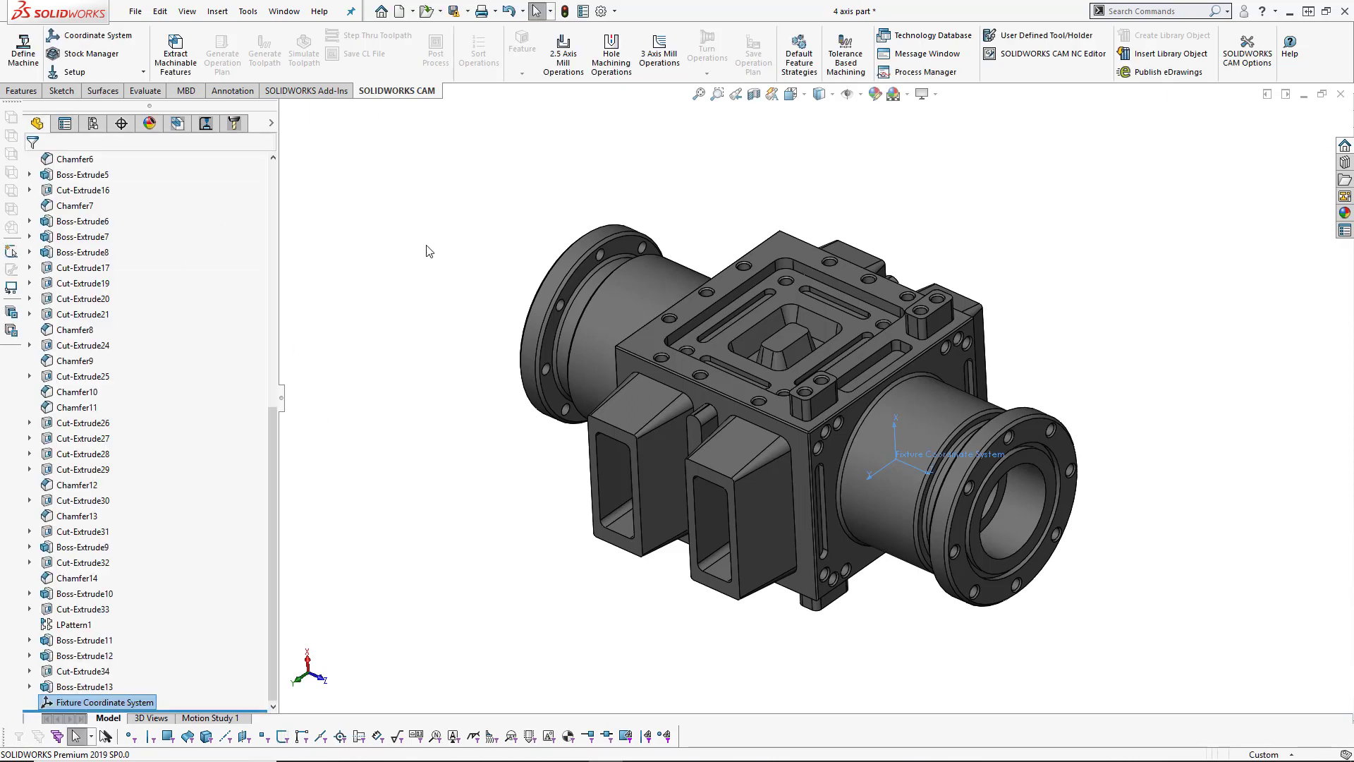
left_click(178, 124)
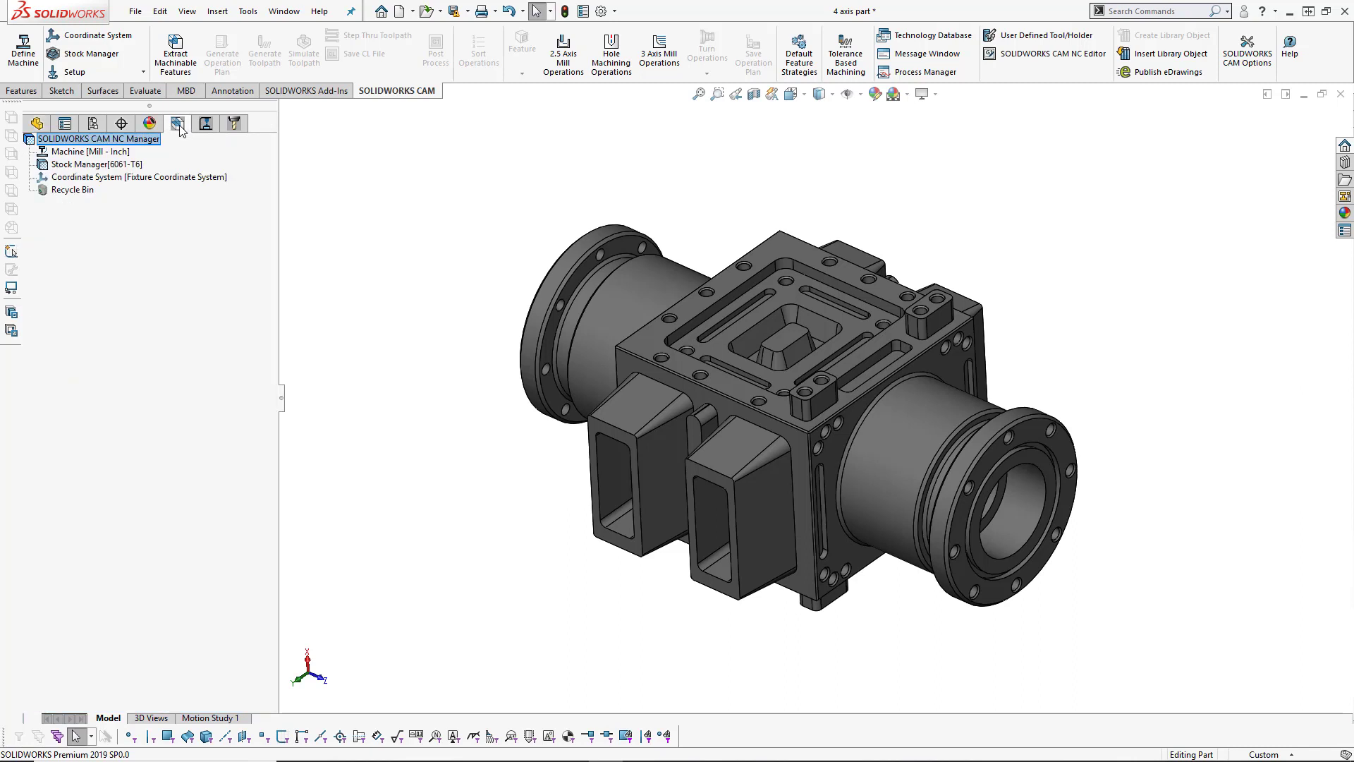
Reopen the fixture definition as User Defined and delete CW Edge-0 from Origin Entity.
left_click(119, 177)
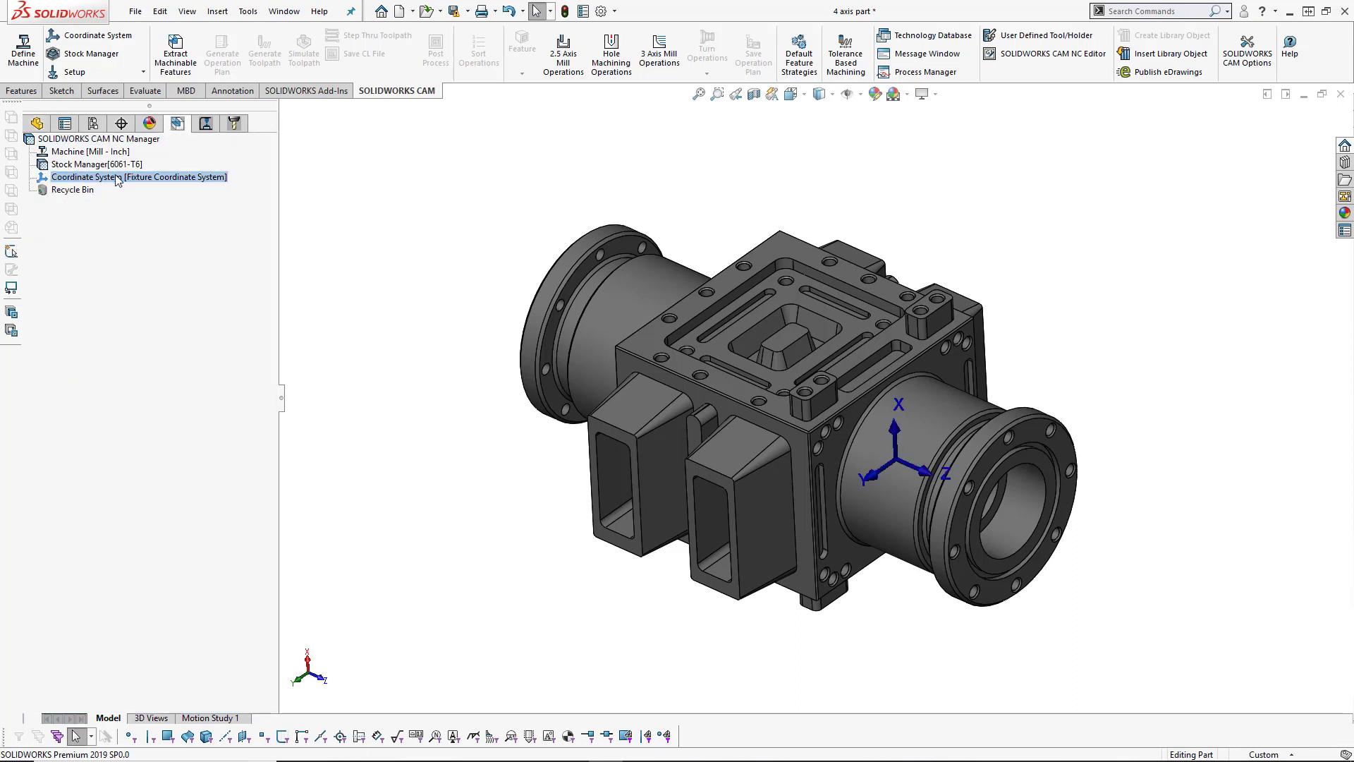
right_click(117, 178)
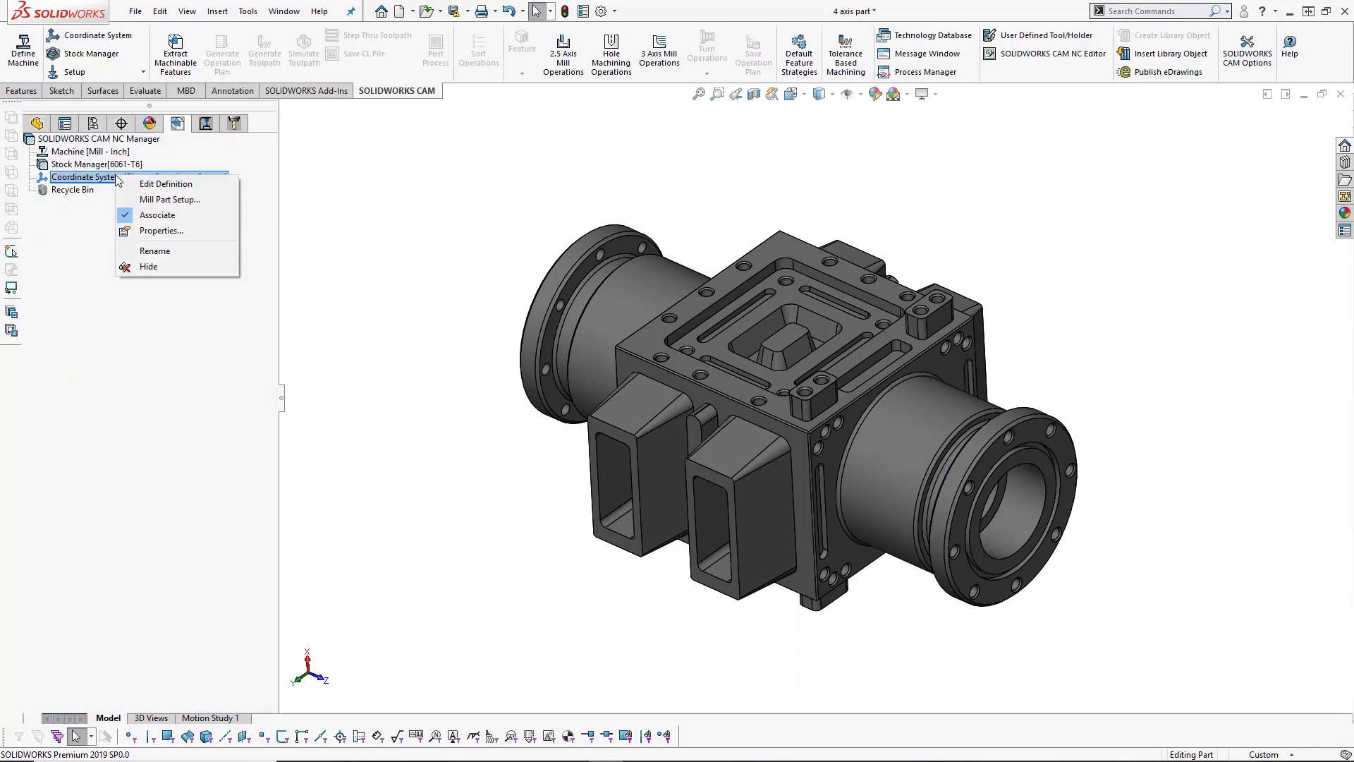
left_click(157, 184)
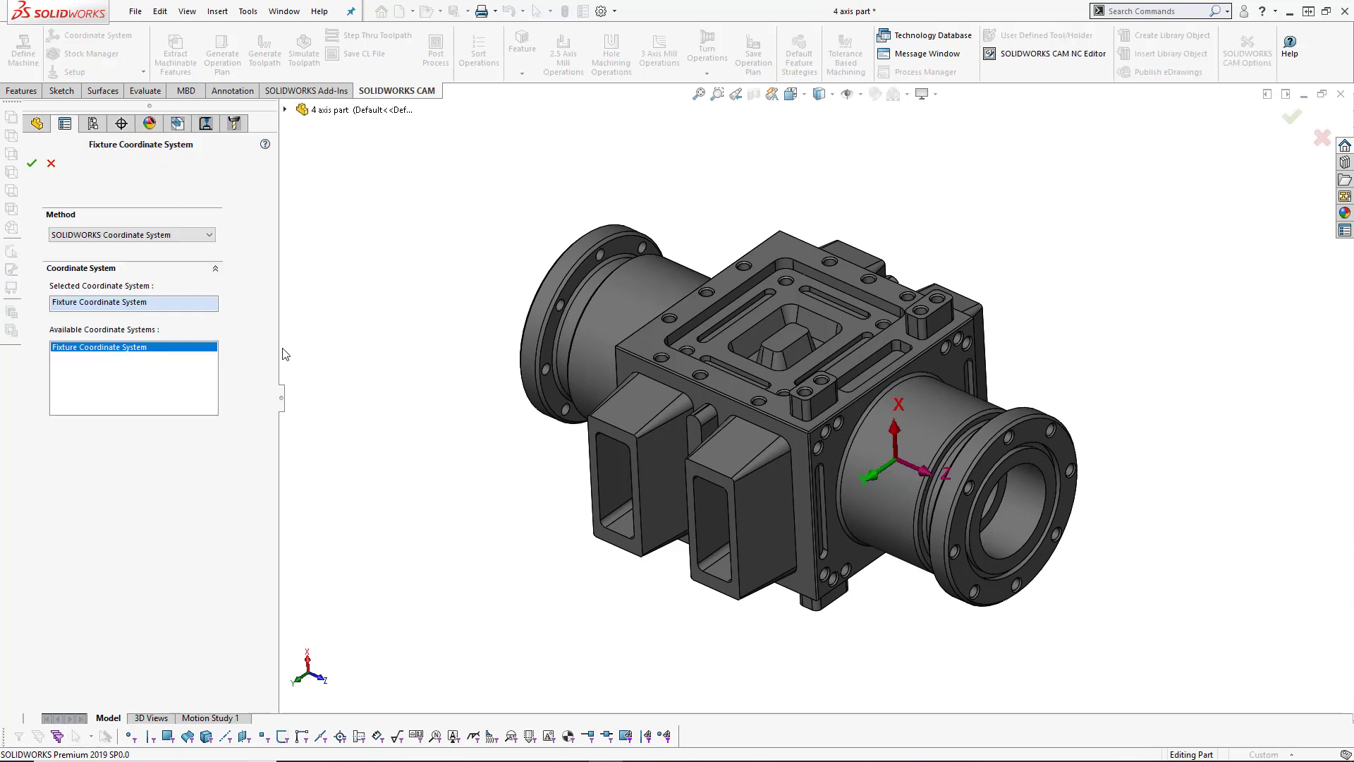
left_click(134, 236)
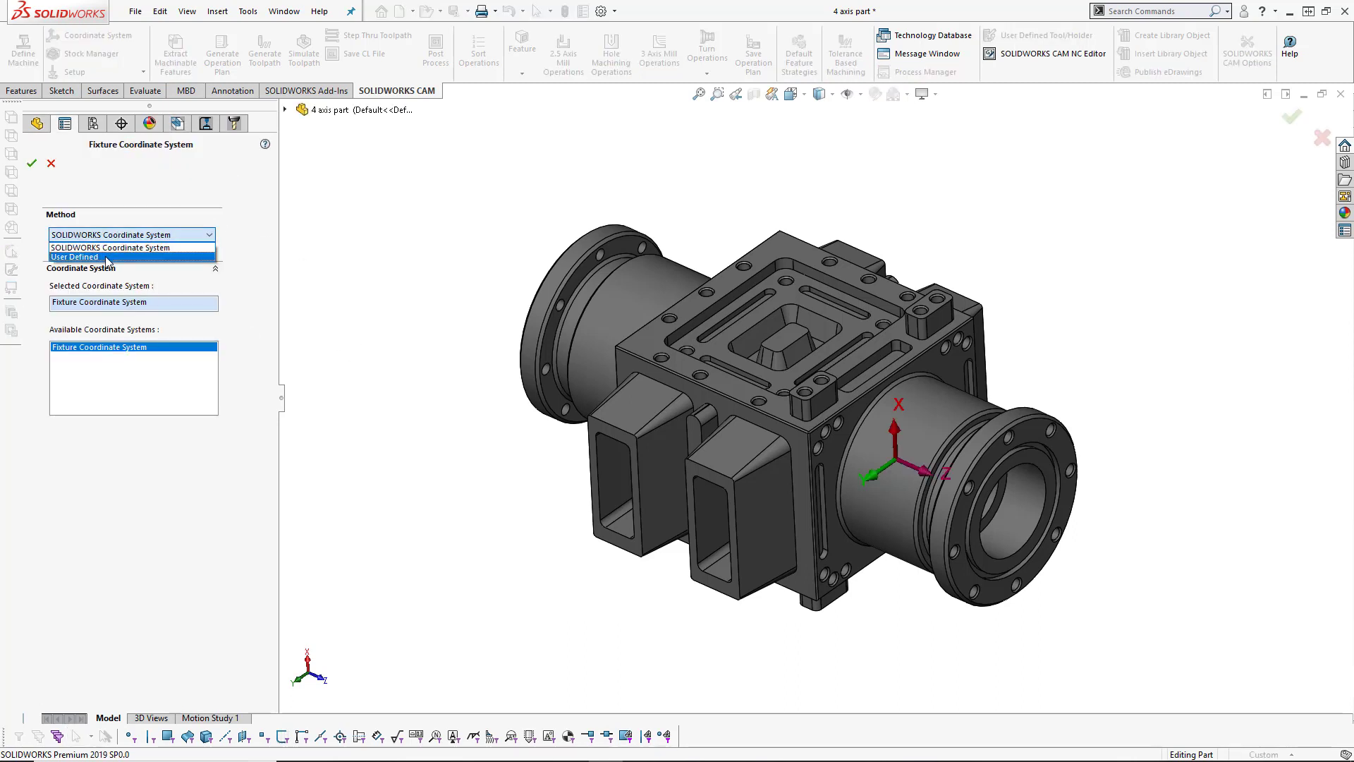
left_click(107, 258)
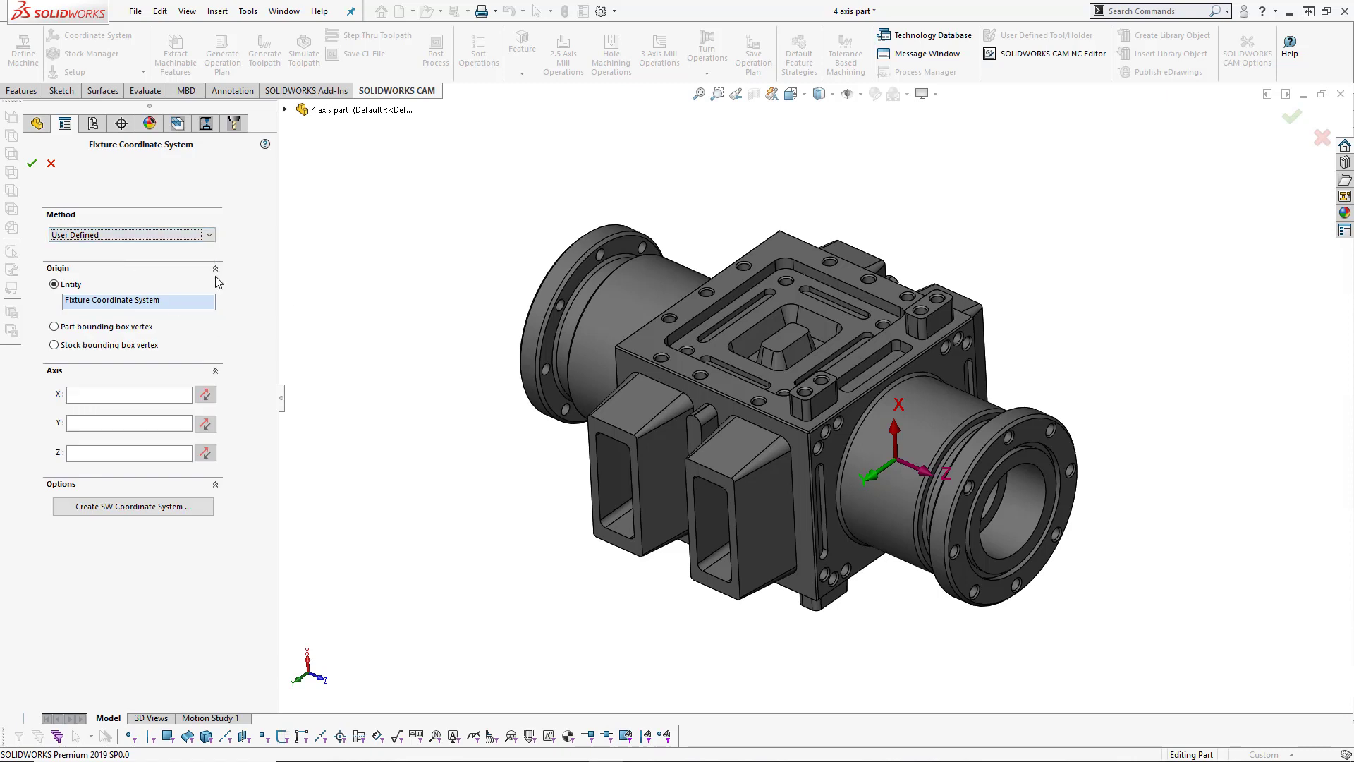
left_click(90, 302)
key("Delete")
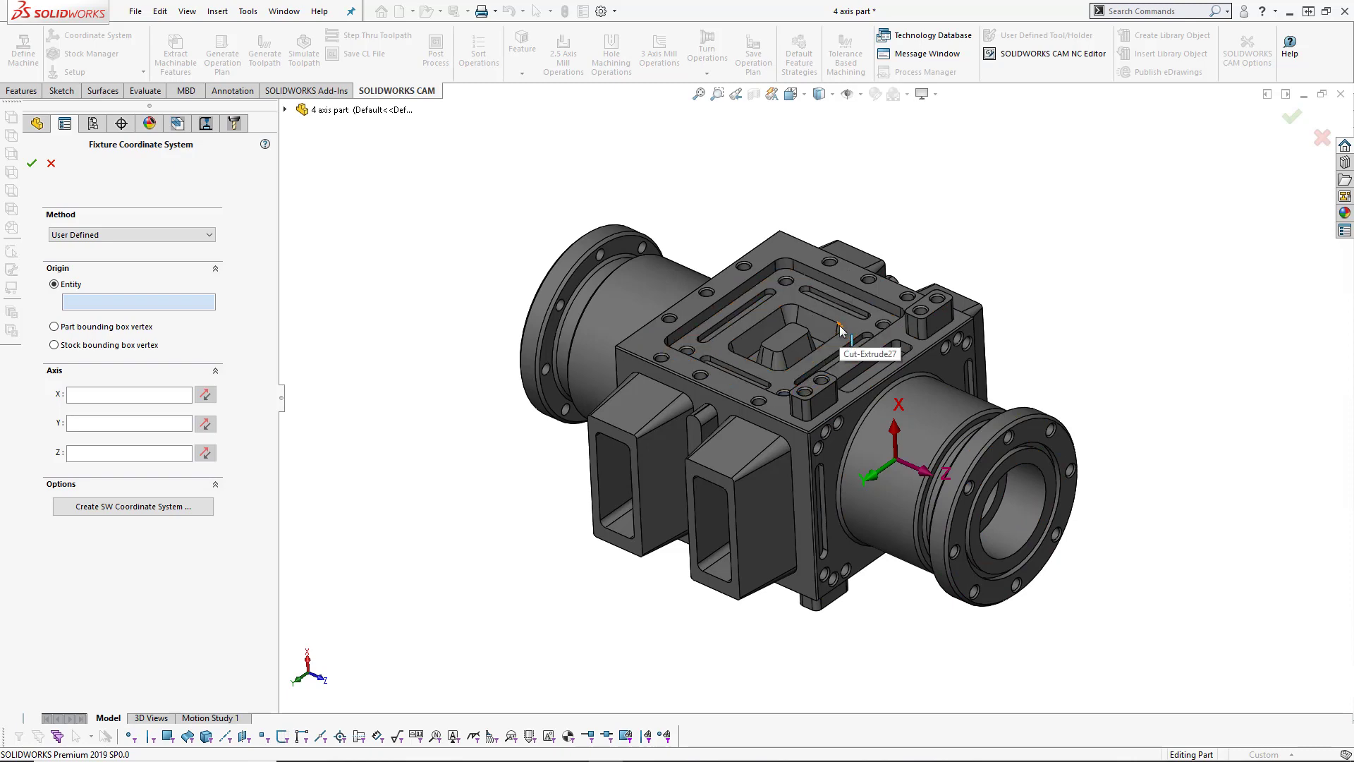
Set the circular hole edge as the fixture origin, replacing the earlier edge.
scroll(844, 333, "down", 4)
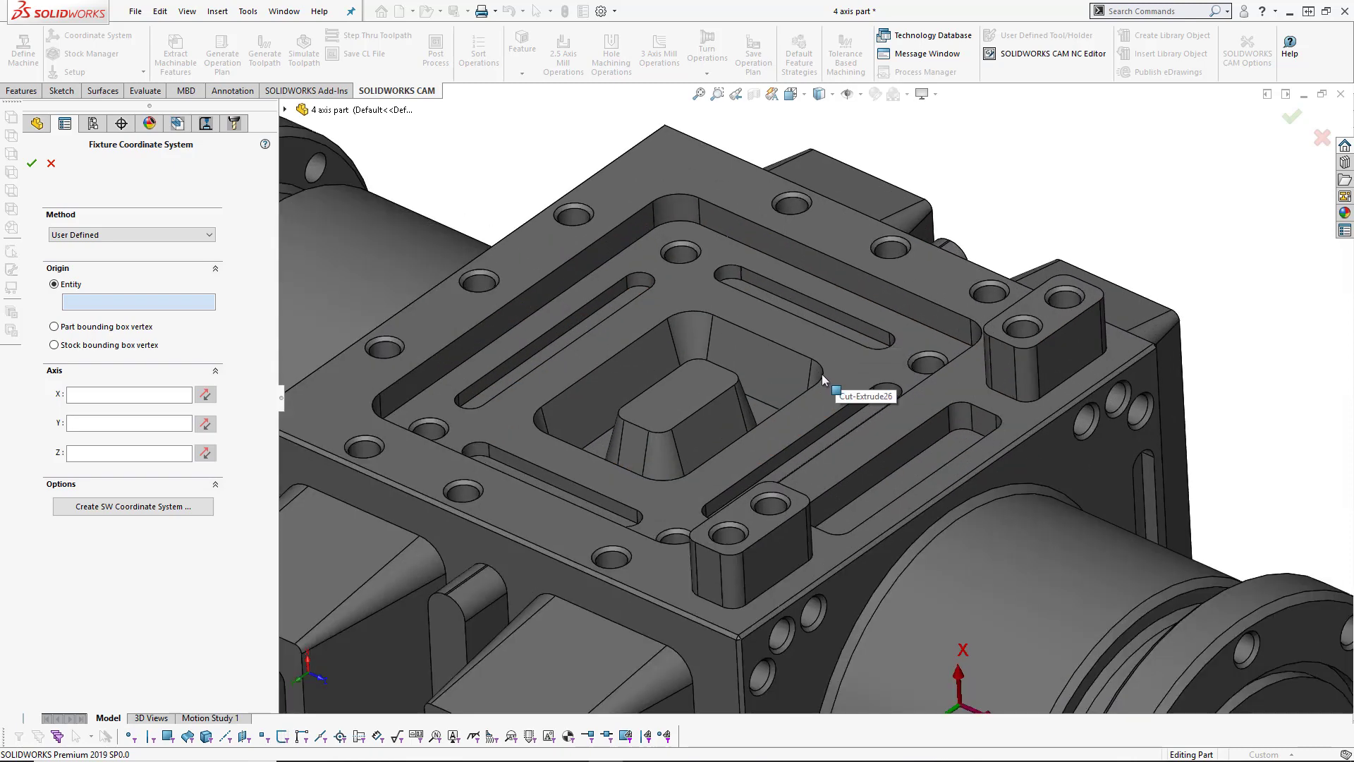
left_click(820, 372)
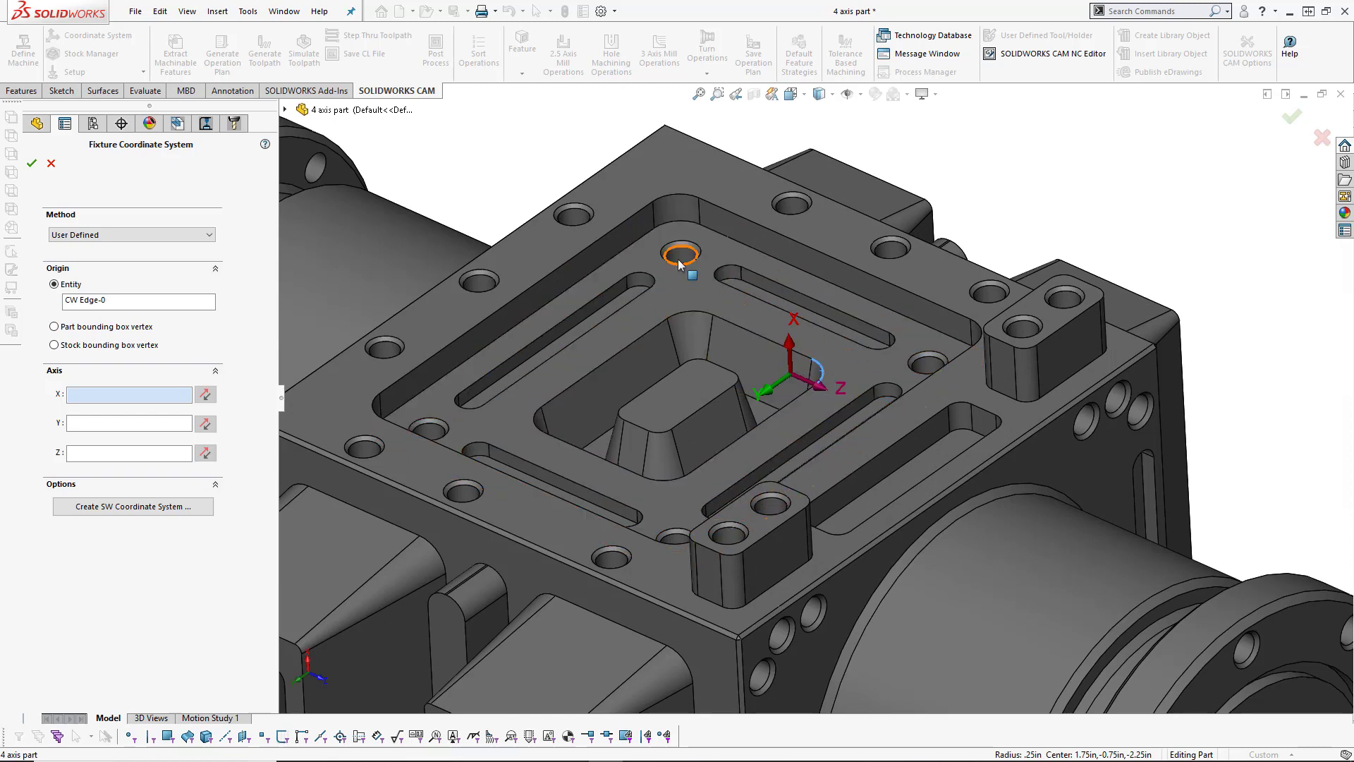
left_click(109, 301)
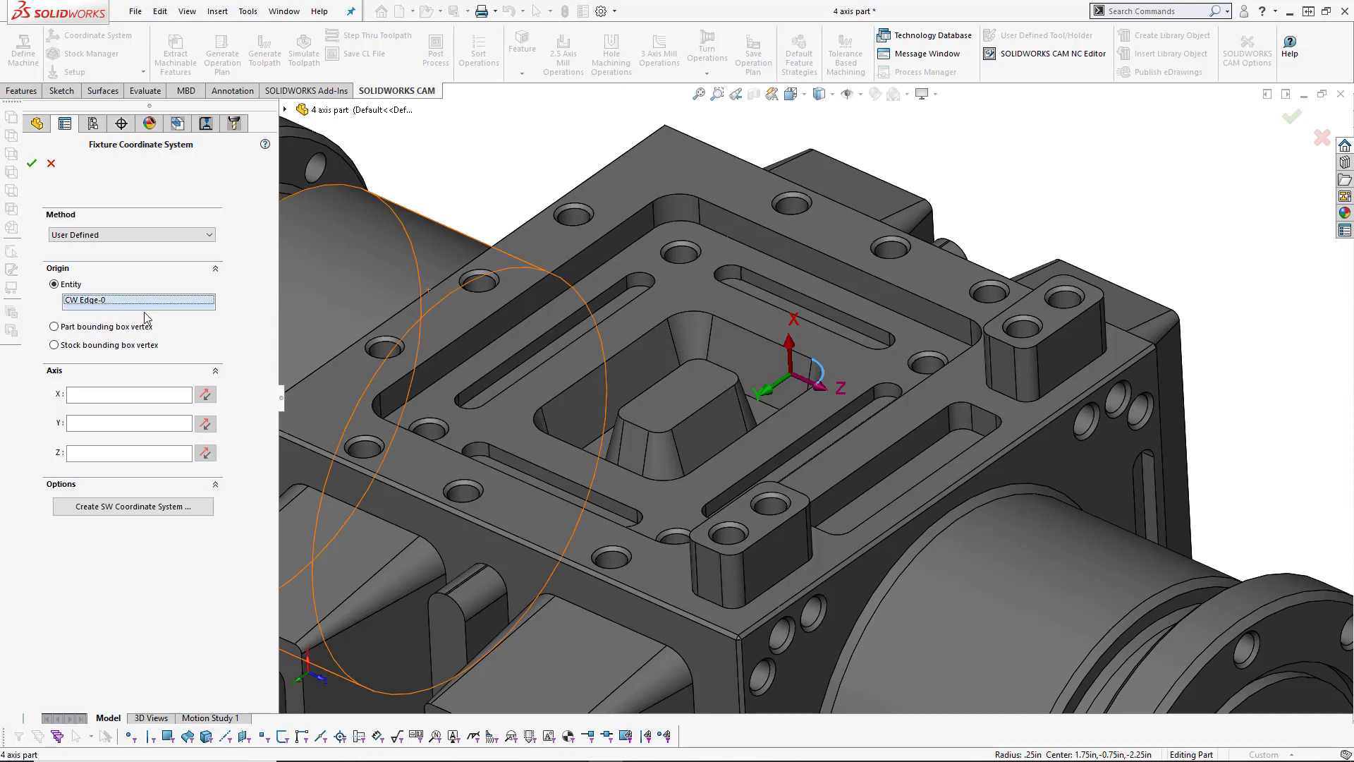
key("Delete")
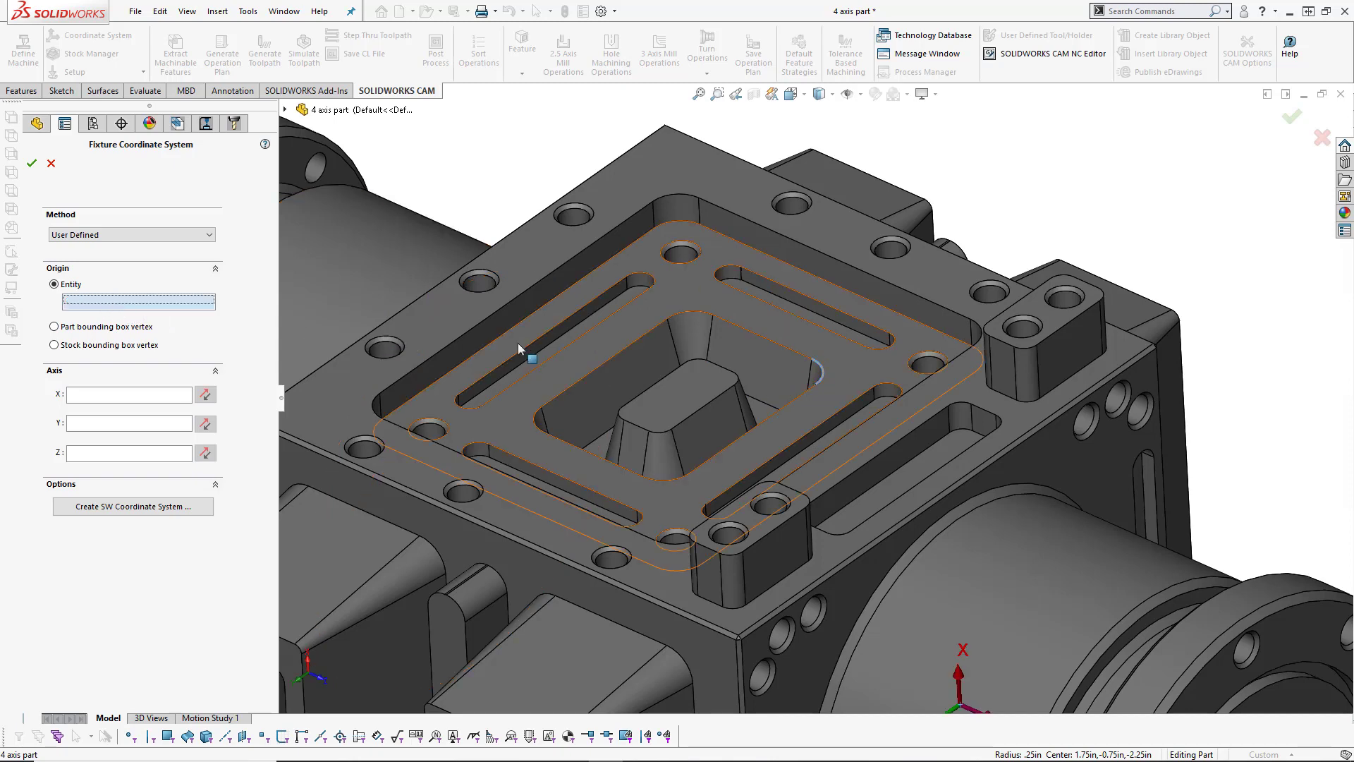
left_click(689, 251)
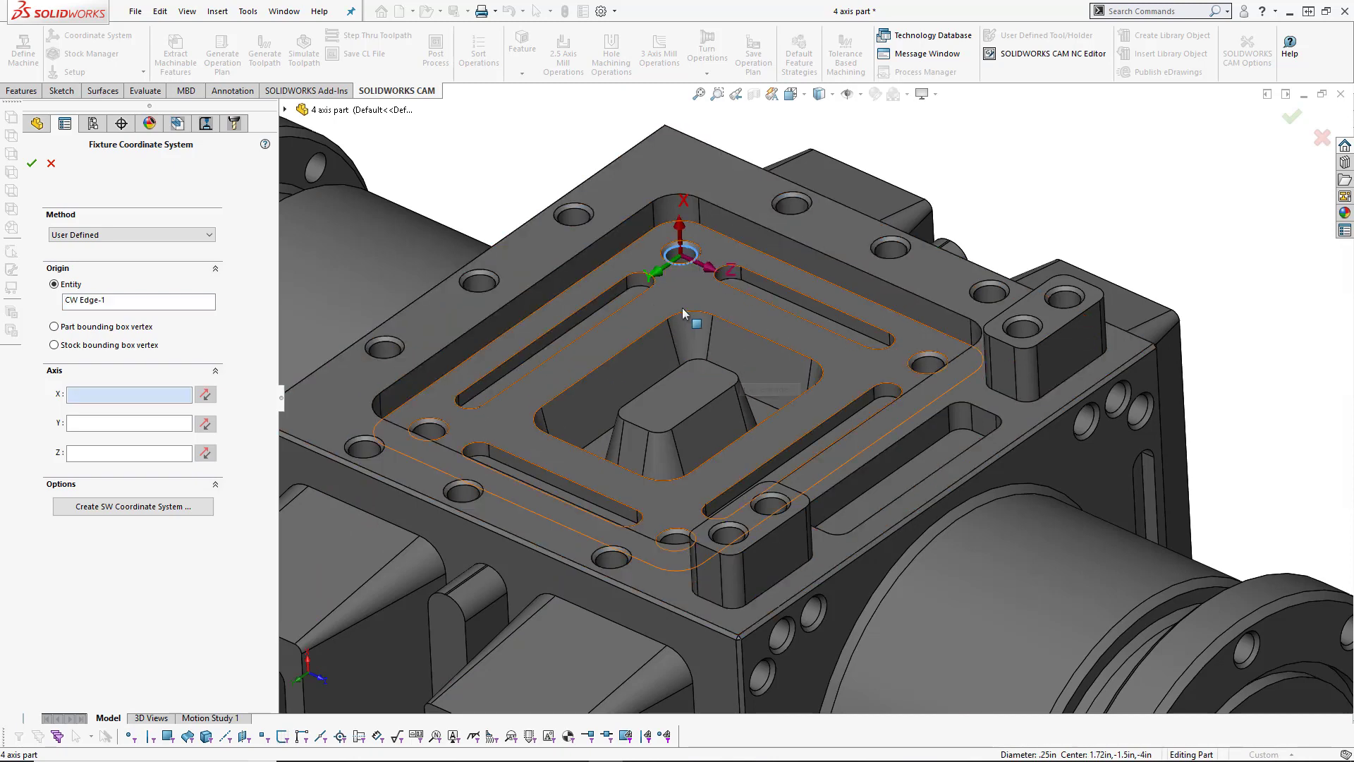
View the part's side and clear the hole edge from the origin entity box.
mouse_move(683, 308)
middle_mouse_down()
mouse_move(695, 218)
mouse_move(685, 311)
middle_mouse_up()
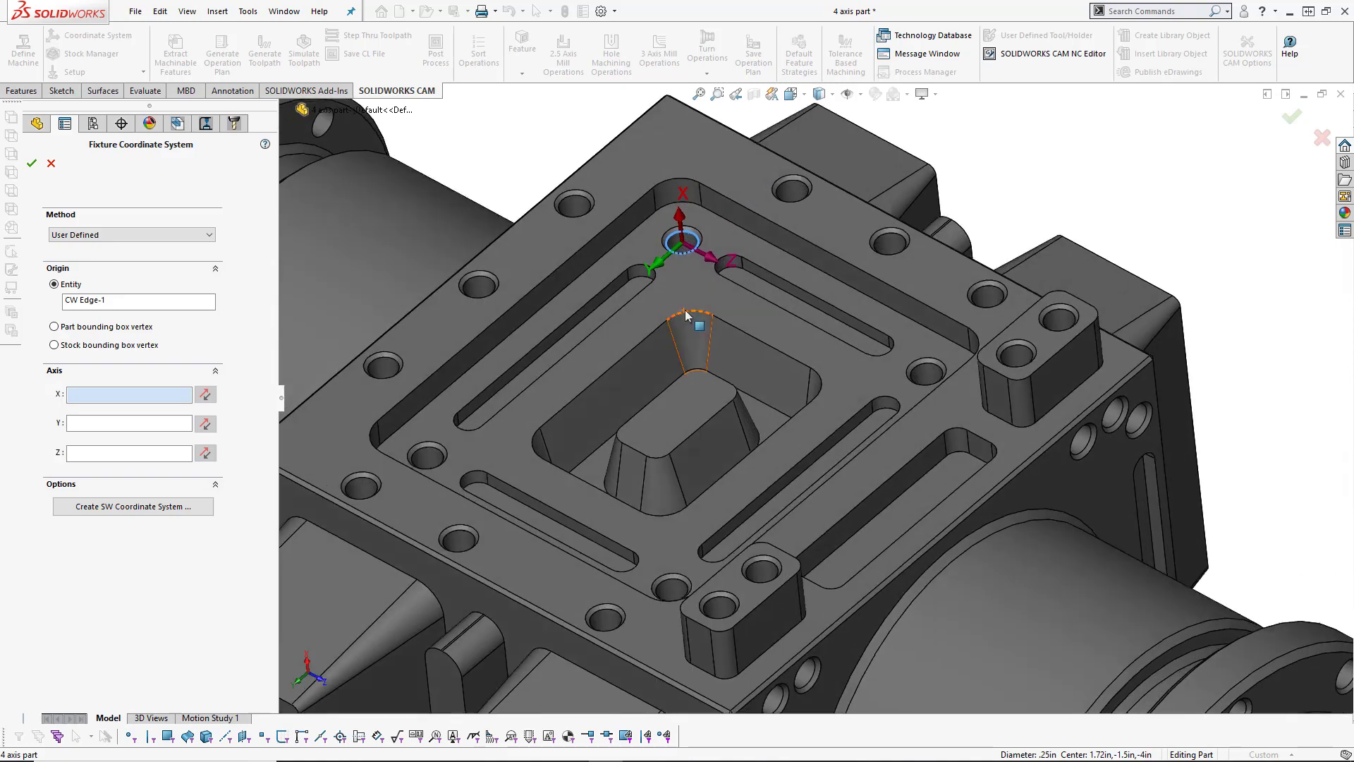
scroll(698, 247, "down", 5)
scroll(701, 244, "down", 1)
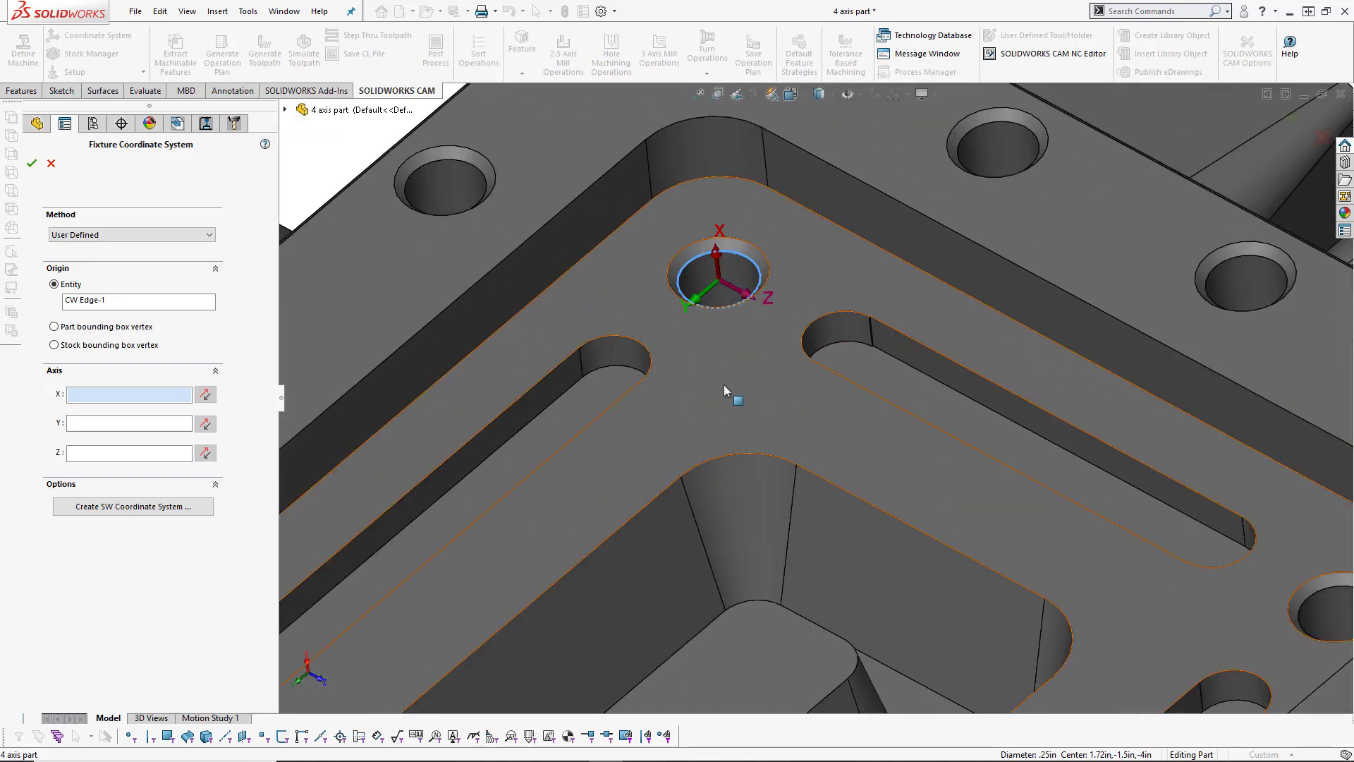
middle_click_drag(726, 388, 745, 275)
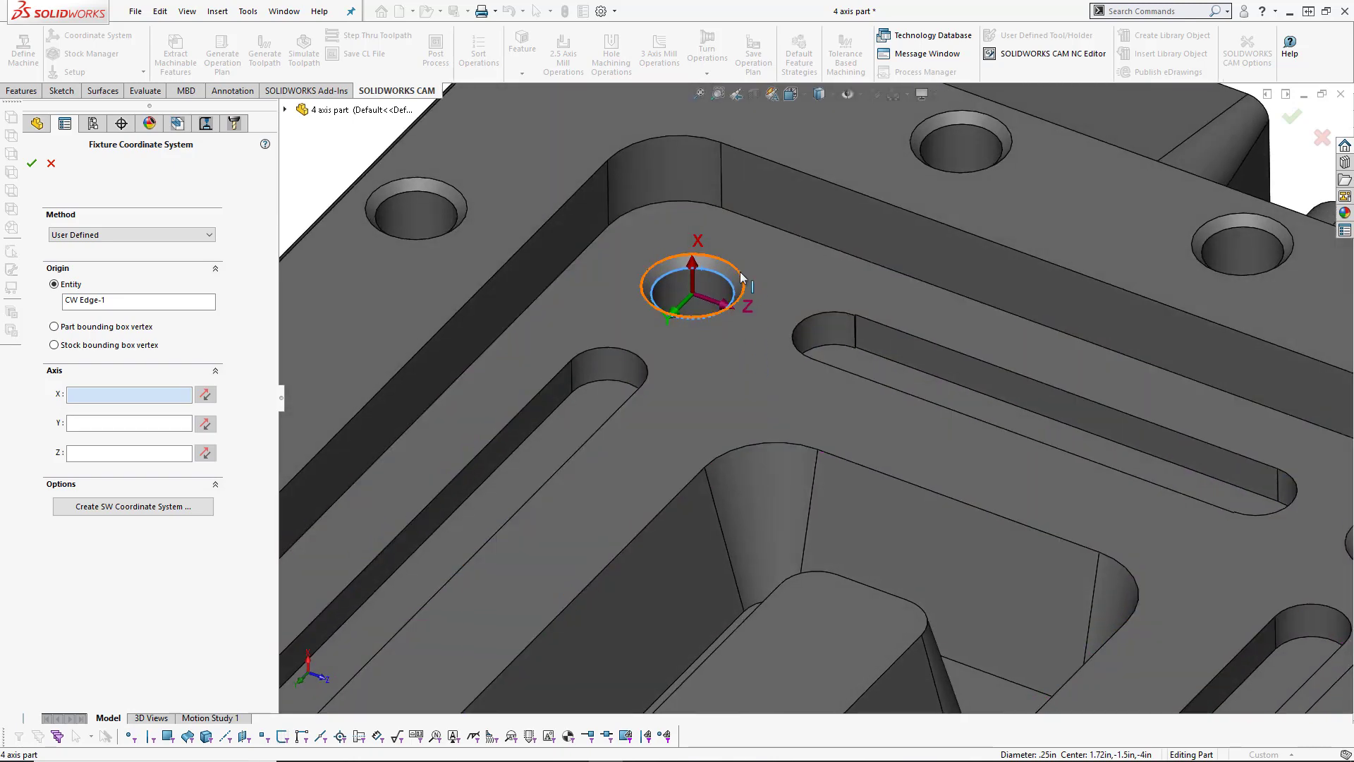
scroll(611, 504, "up", 5)
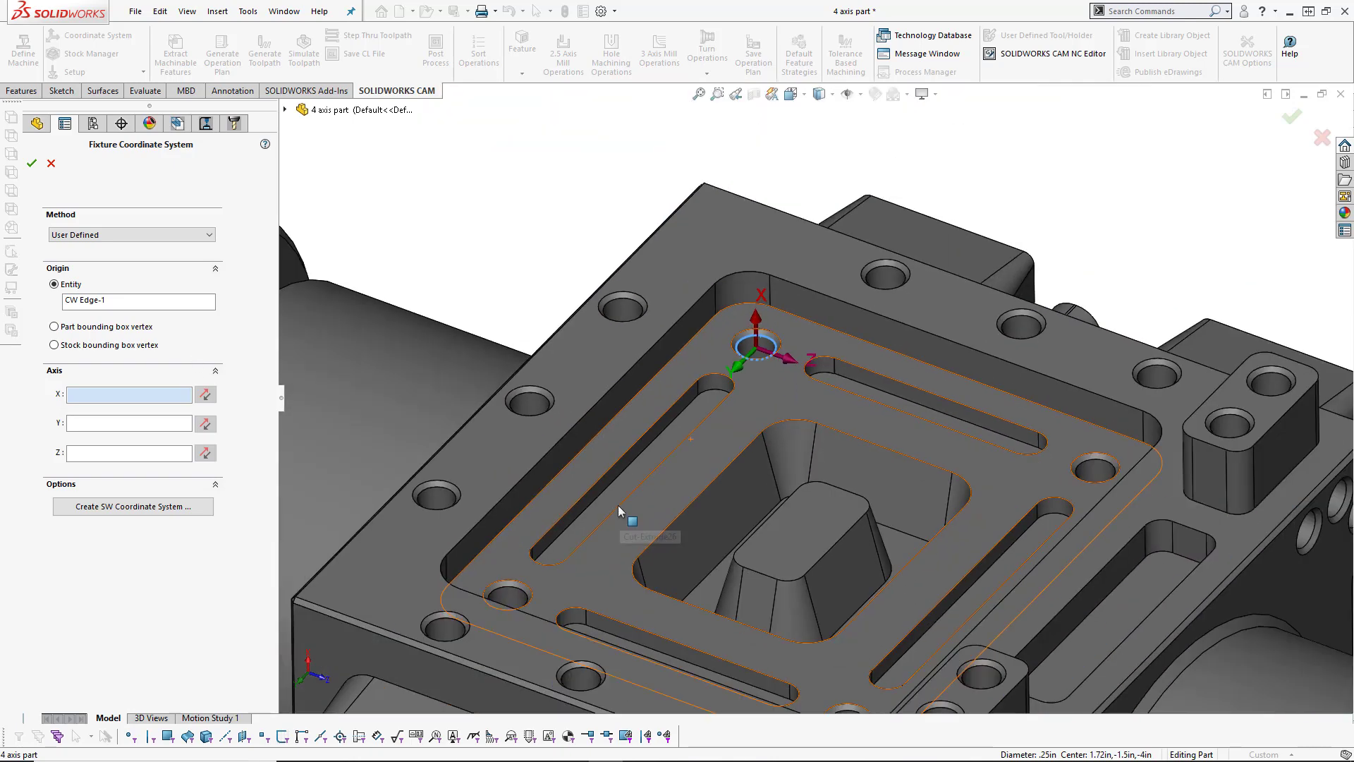
left_click(136, 302)
key("Delete")
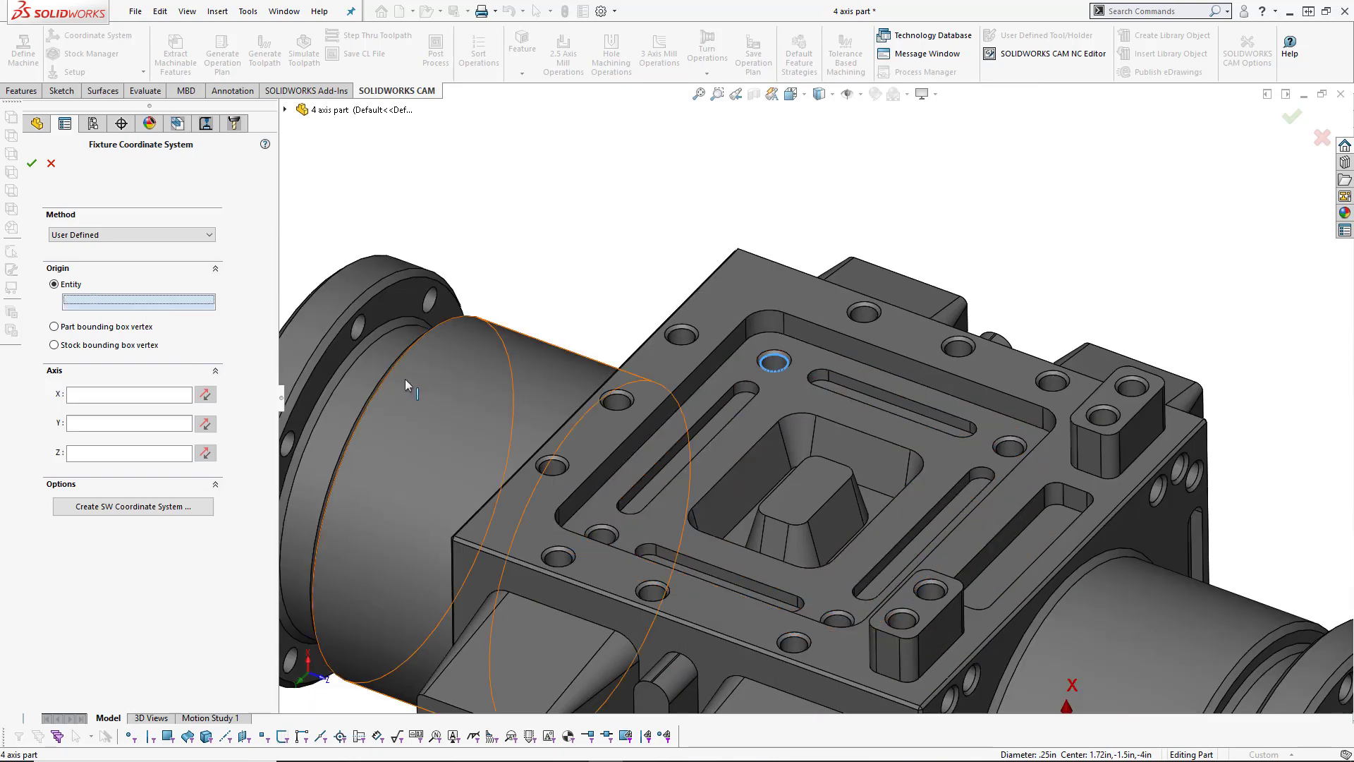
Try the boss corner vertex as origin, then remove it to leave the origin empty.
scroll(827, 574, "up", 4)
scroll(882, 550, "down", 3)
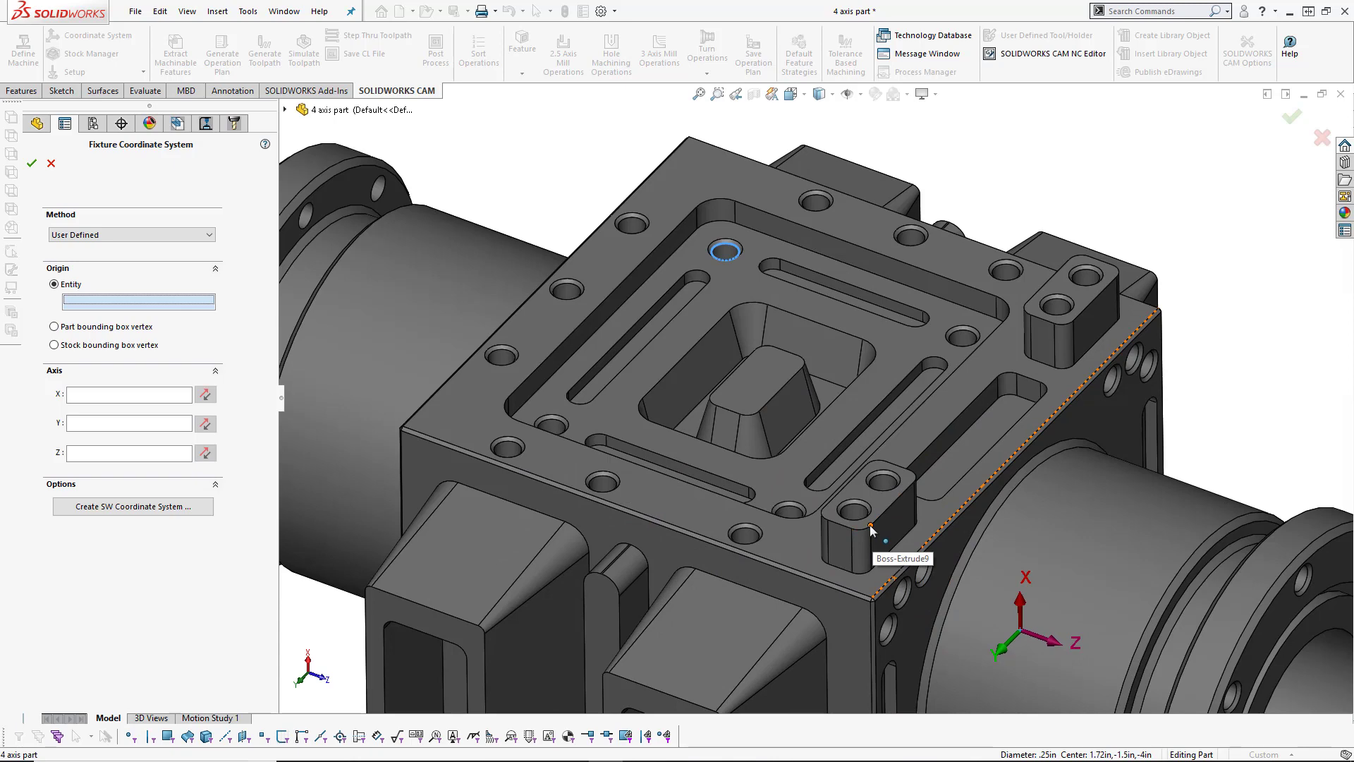
left_click(870, 525)
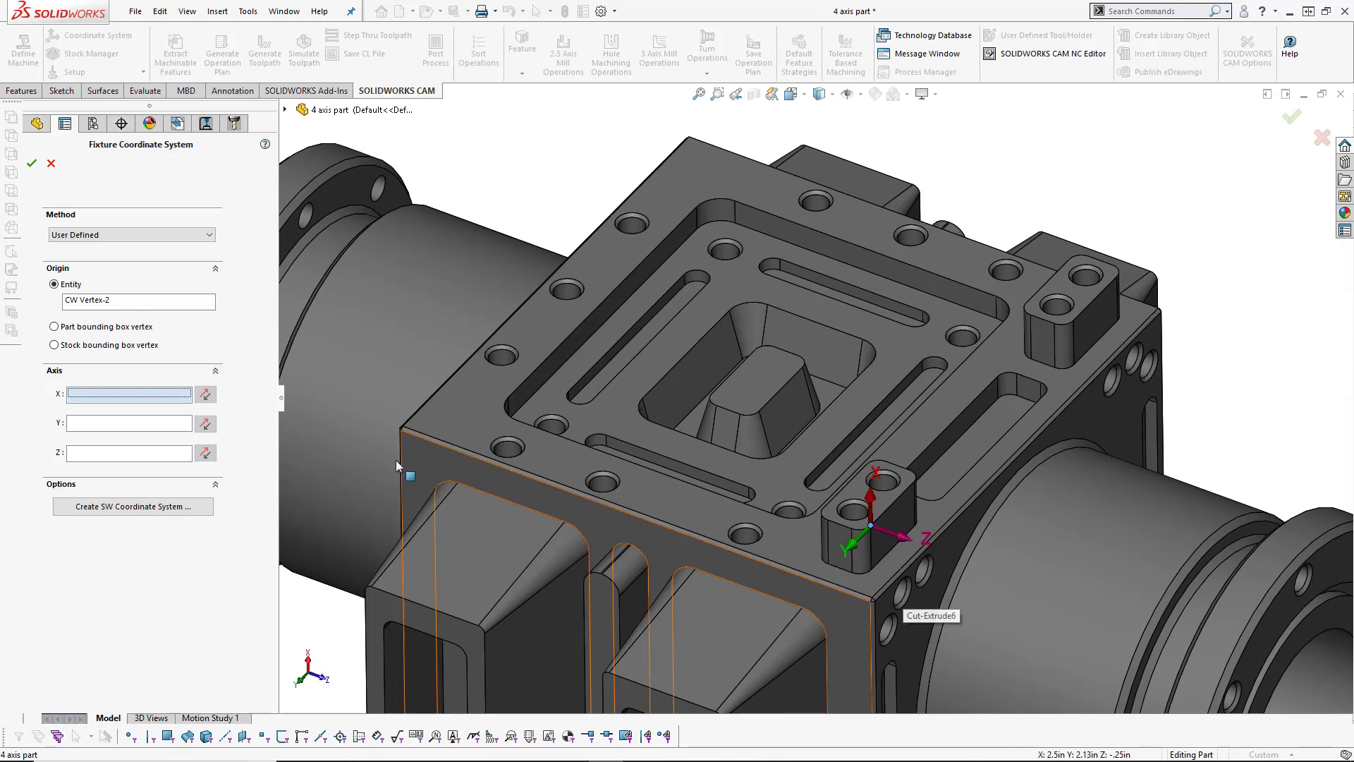
left_click(139, 301)
key("Delete")
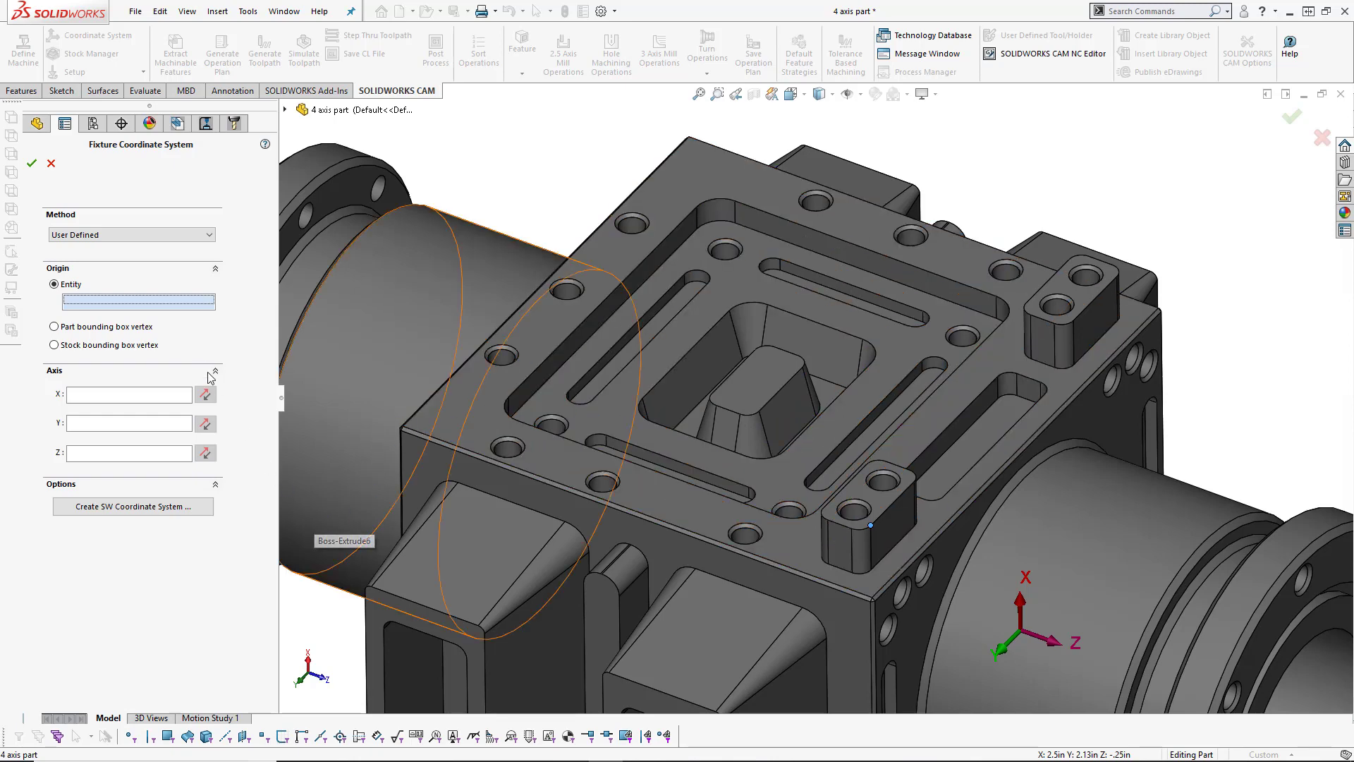
Switch the origin to Part bounding box vertex and pick the lower-left bounding box corner.
left_click(104, 328)
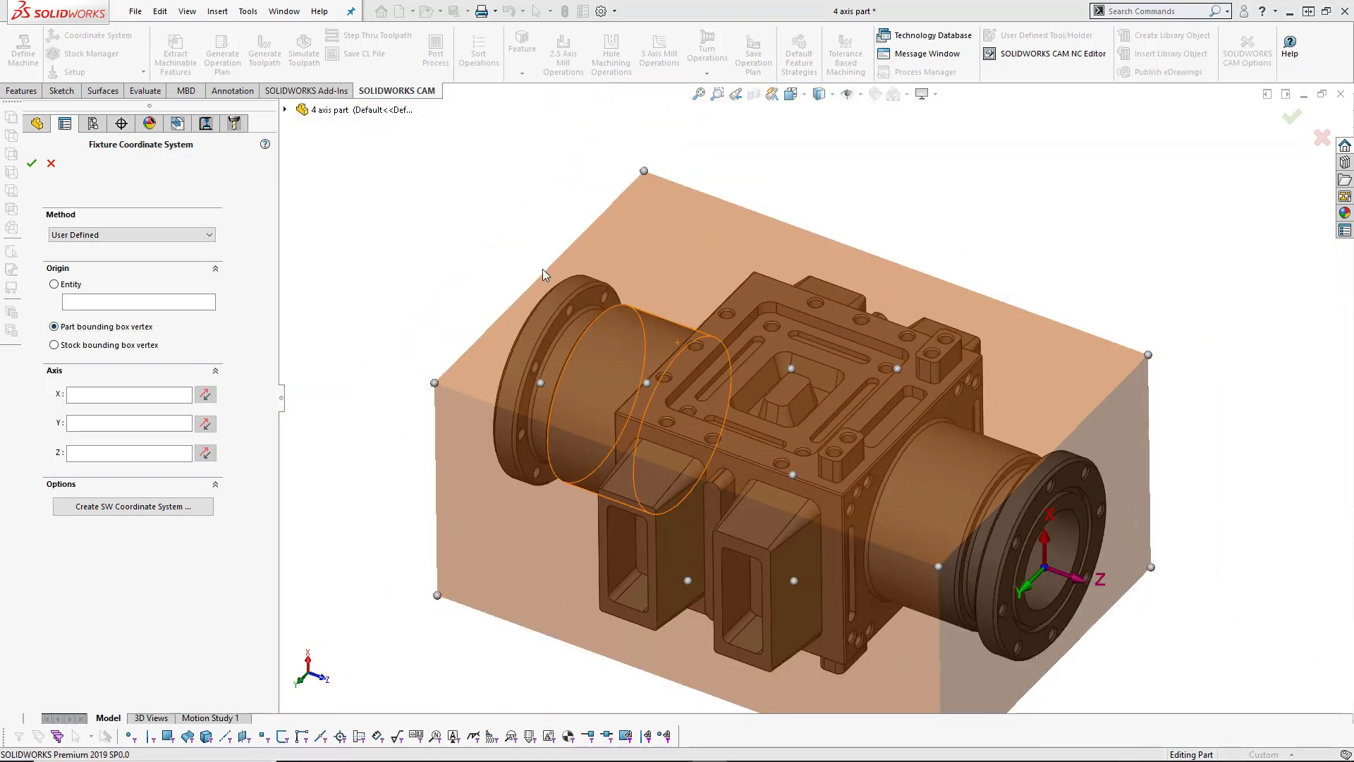
middle_click_drag(351, 386, 480, 432)
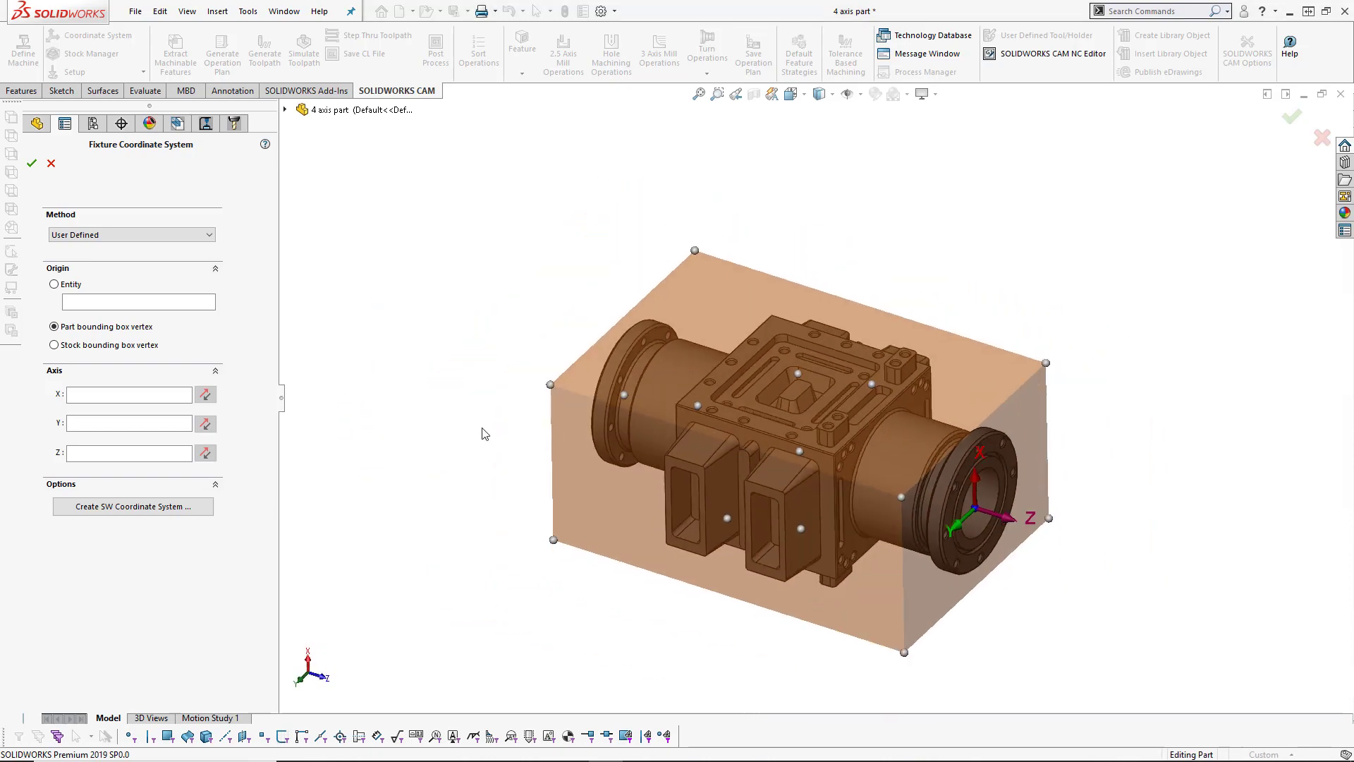
left_click(553, 540)
middle_click_drag(700, 412, 670, 462)
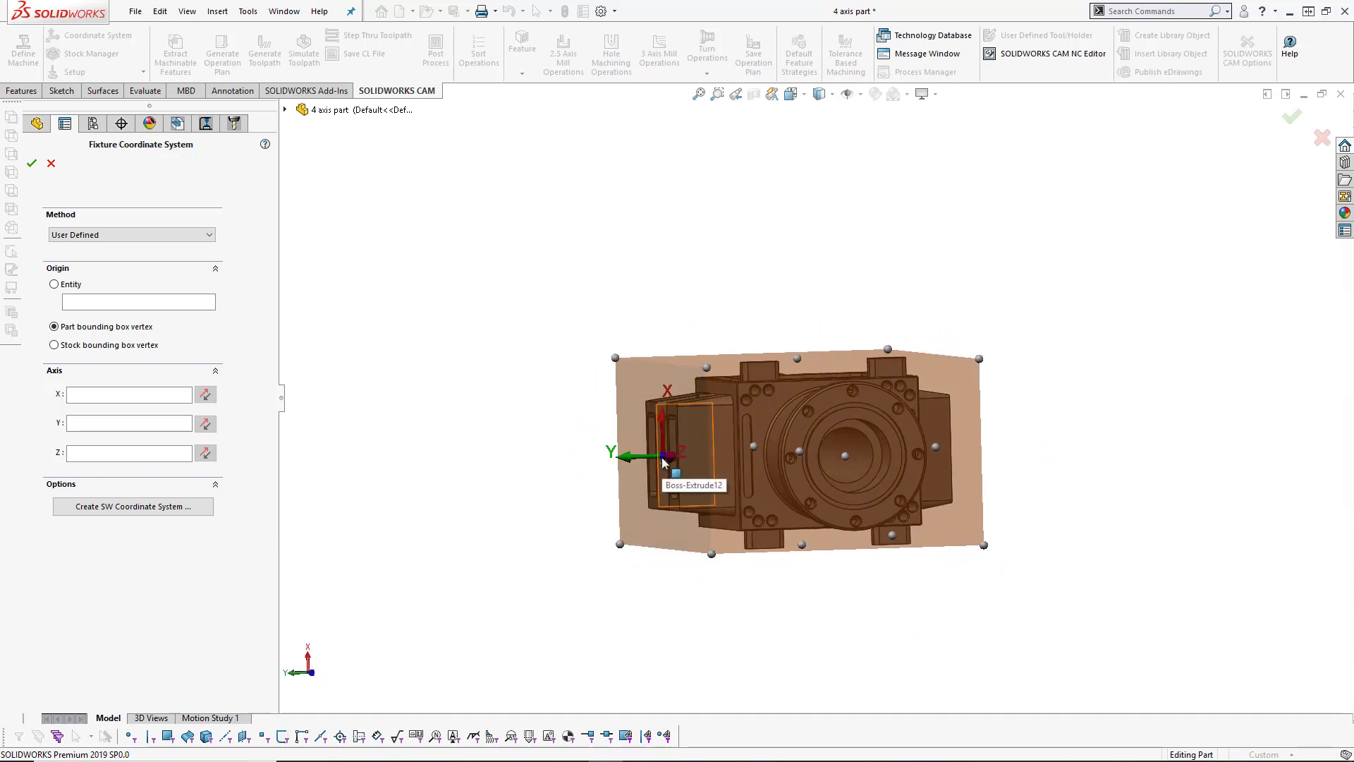
middle_click_drag(666, 614, 769, 584)
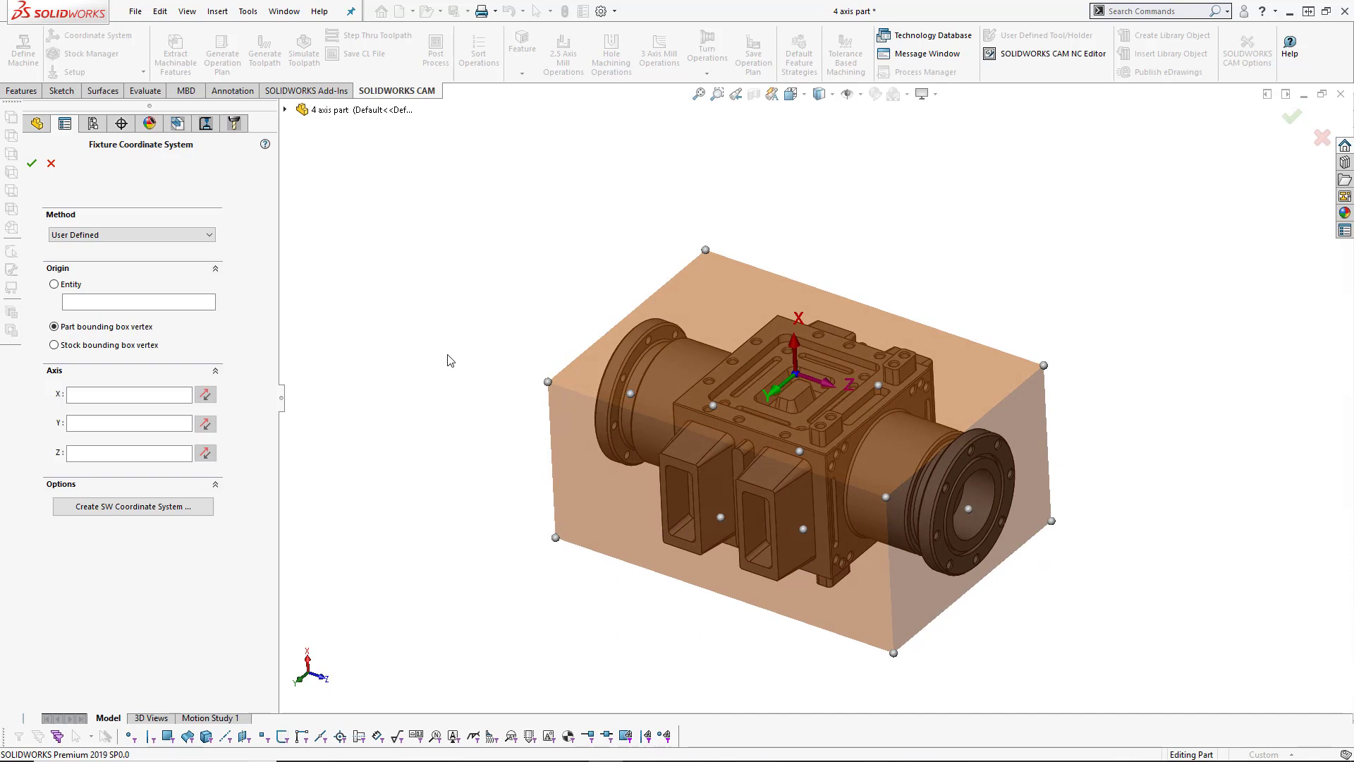
Use Stock bounding box vertex and place the origin at the upper-left stock box corner.
left_click(90, 346)
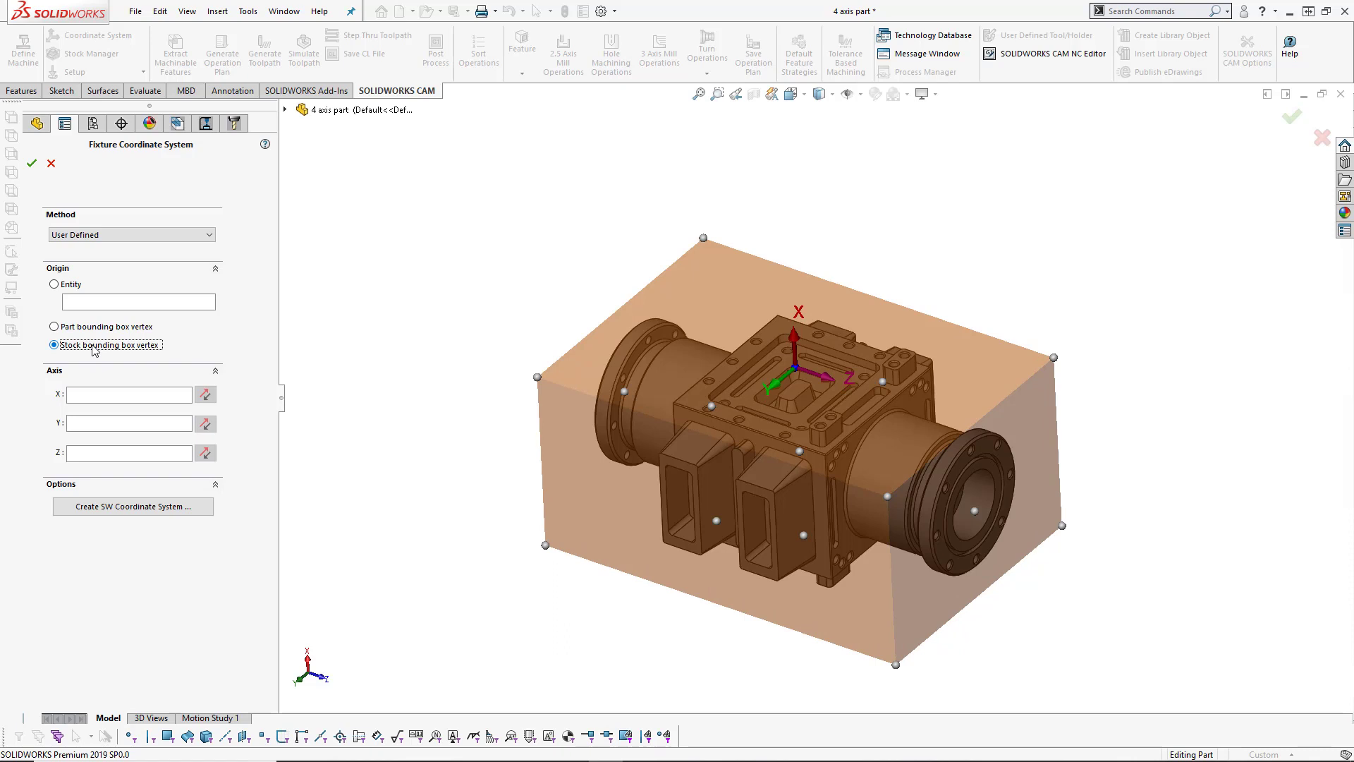
left_click(103, 328)
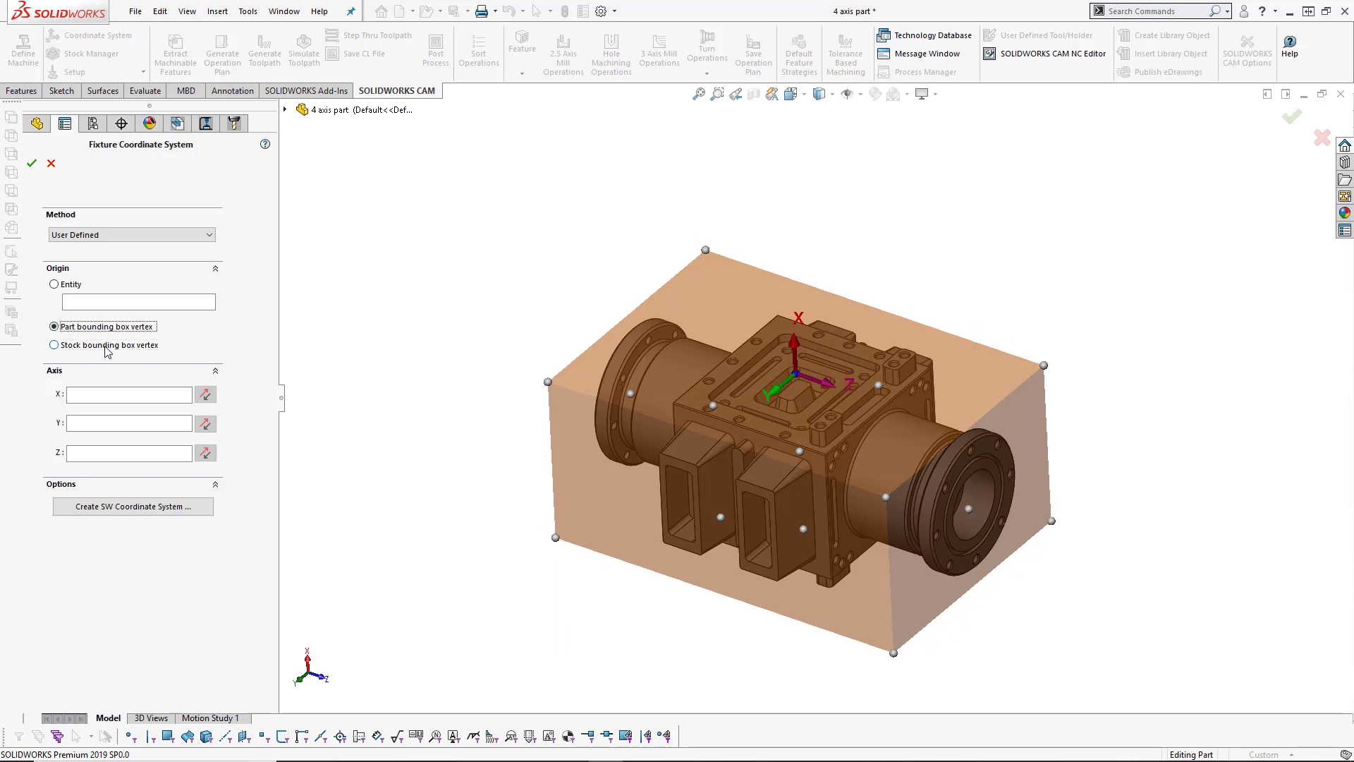
left_click(107, 350)
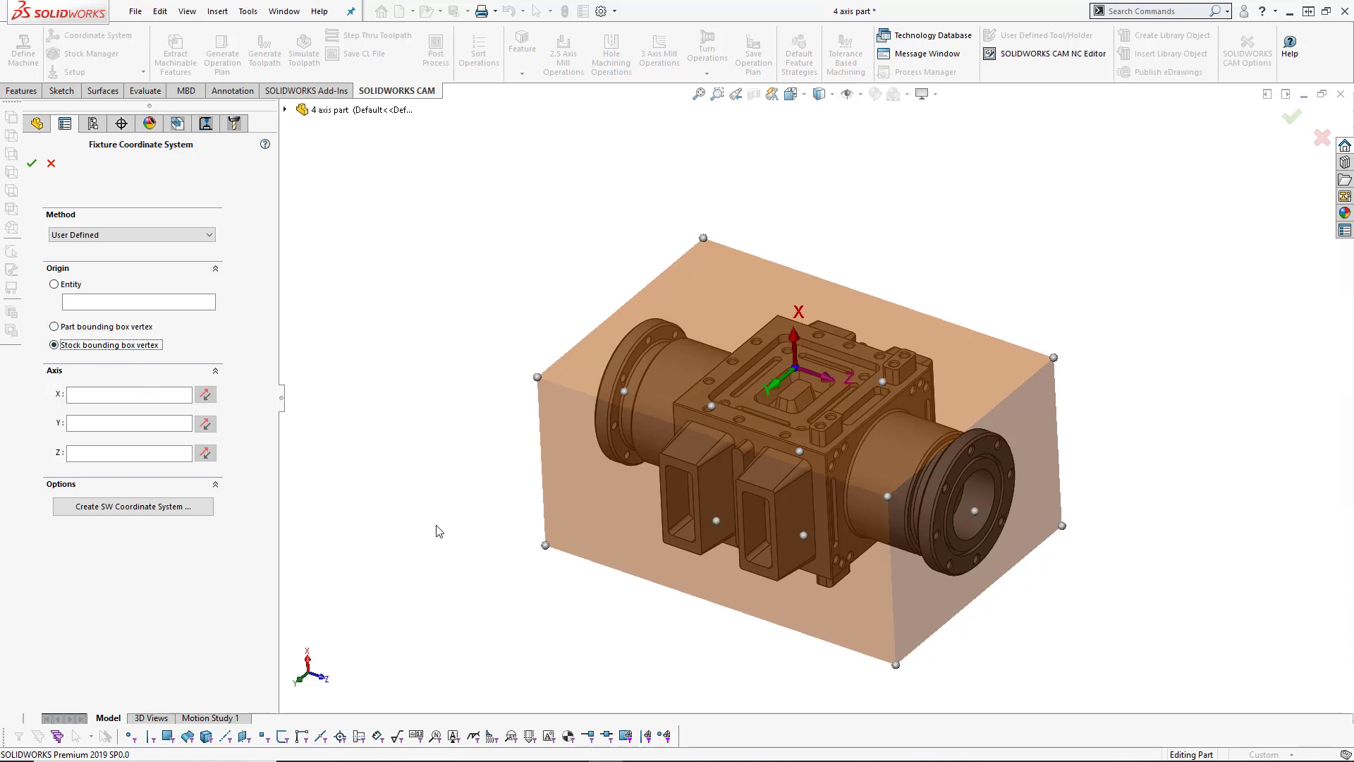
middle_click_drag(438, 532, 491, 520)
left_click(537, 534)
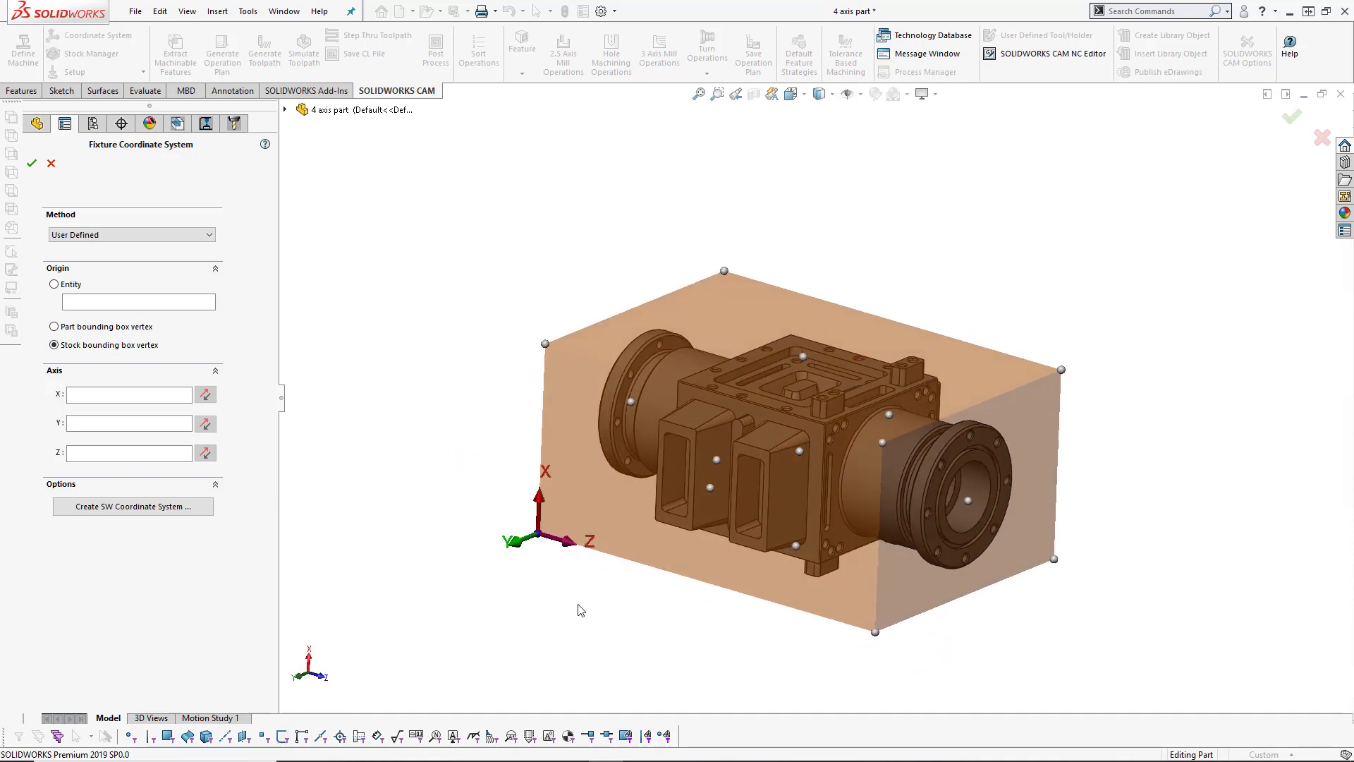
left_click(545, 344)
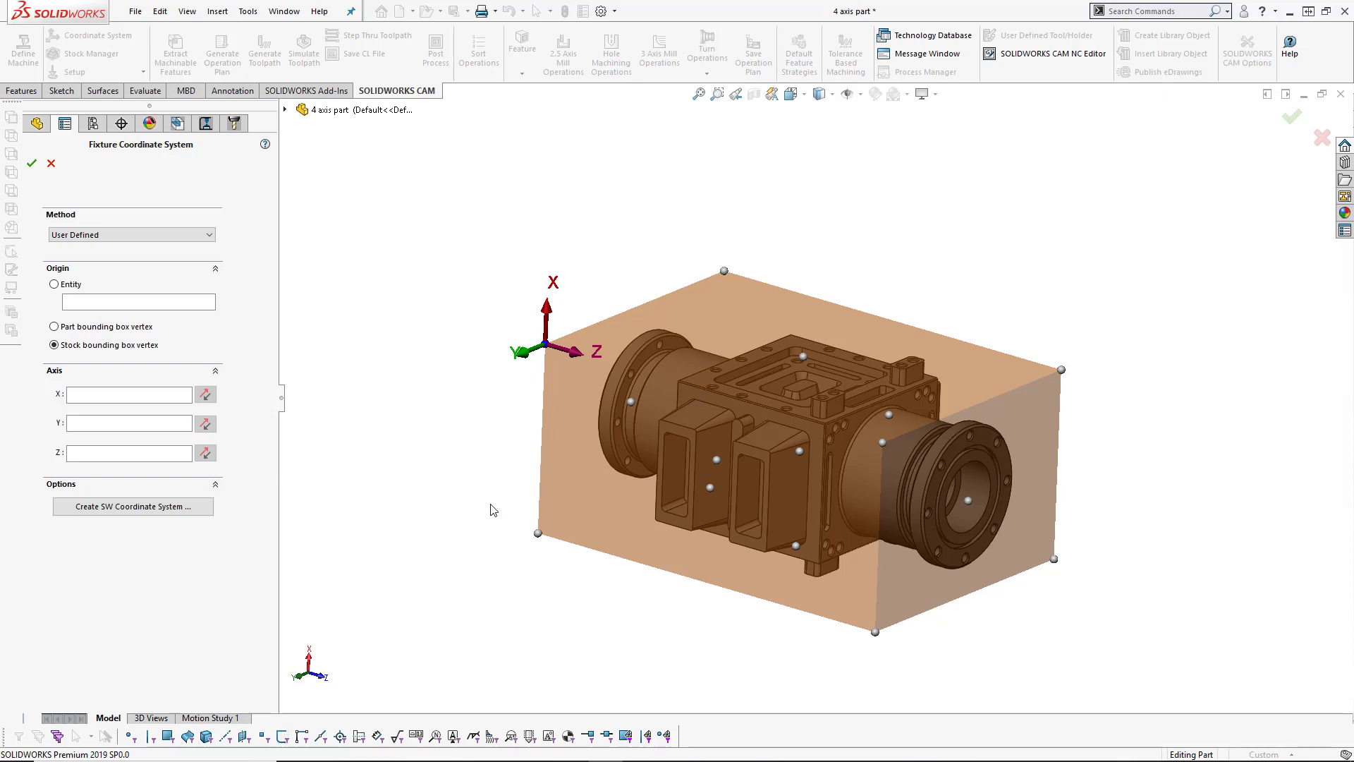
mouse_move(493, 509)
middle_mouse_down()
mouse_move(484, 459)
mouse_move(522, 493)
mouse_move(495, 503)
middle_mouse_up()
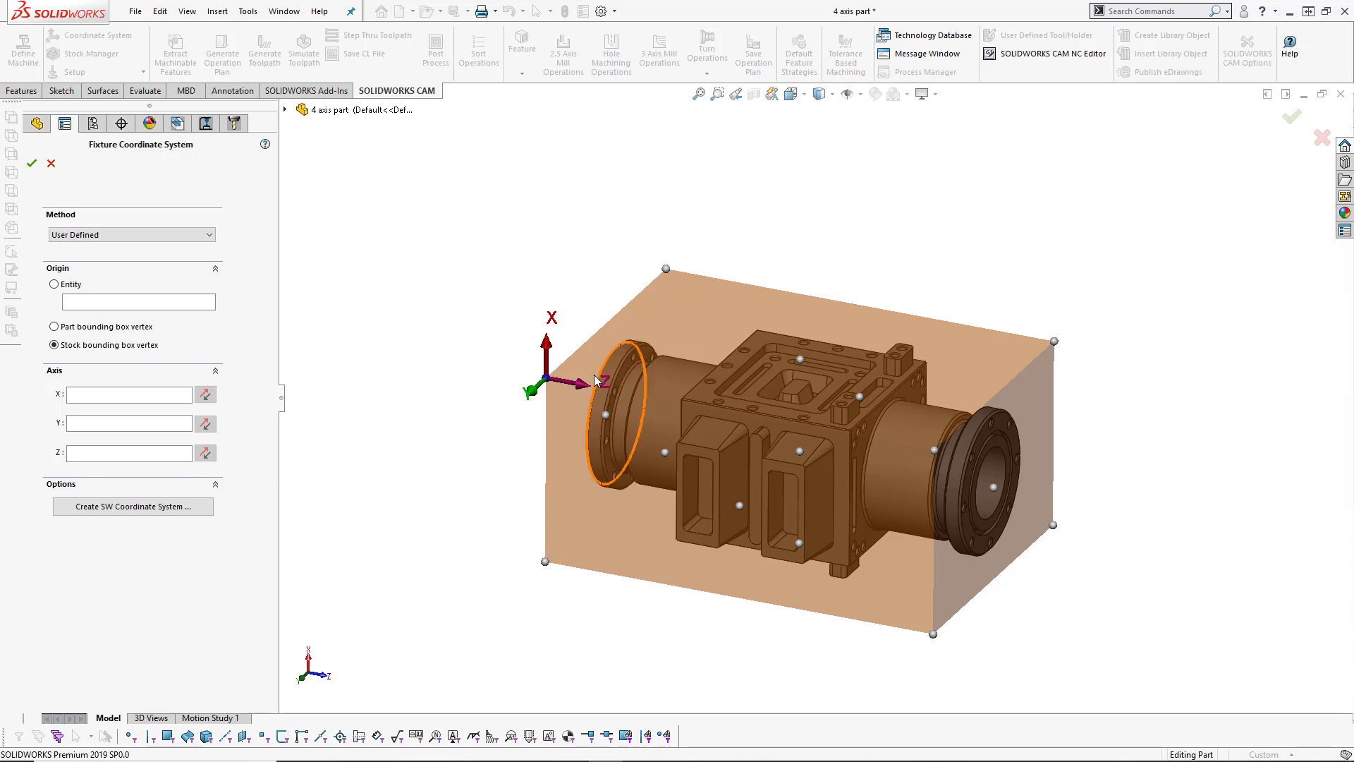
Set the fixture Z axis normal to the part's top face, CW Face-3.
left_click(141, 460)
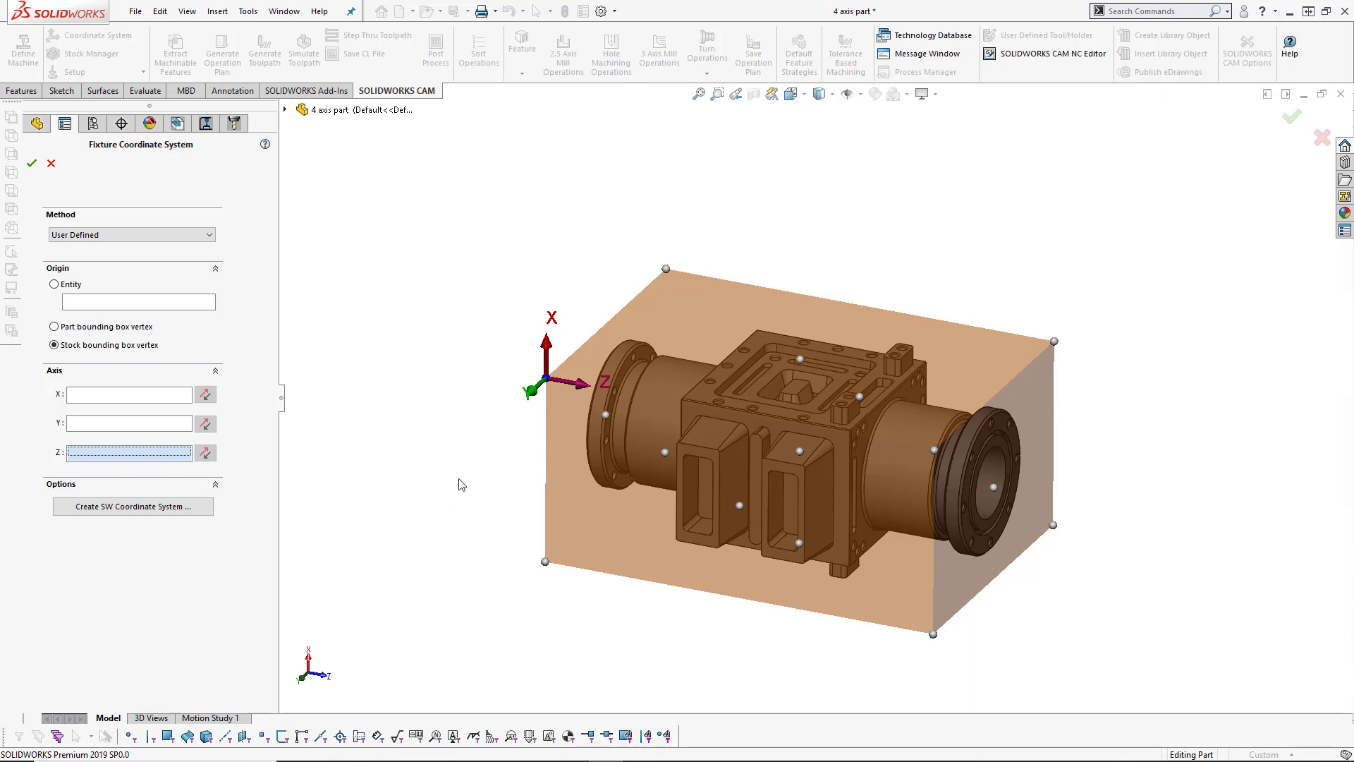
left_click(704, 396)
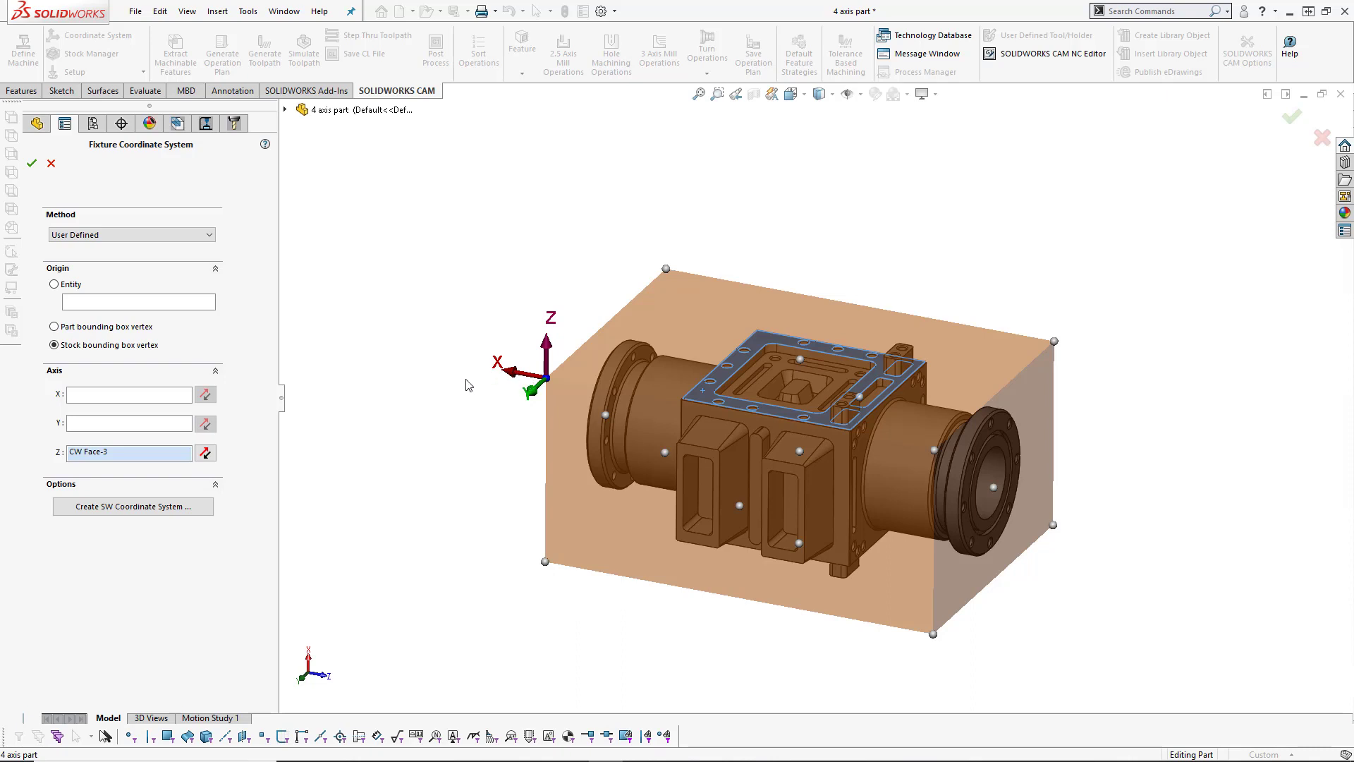
left_click(134, 395)
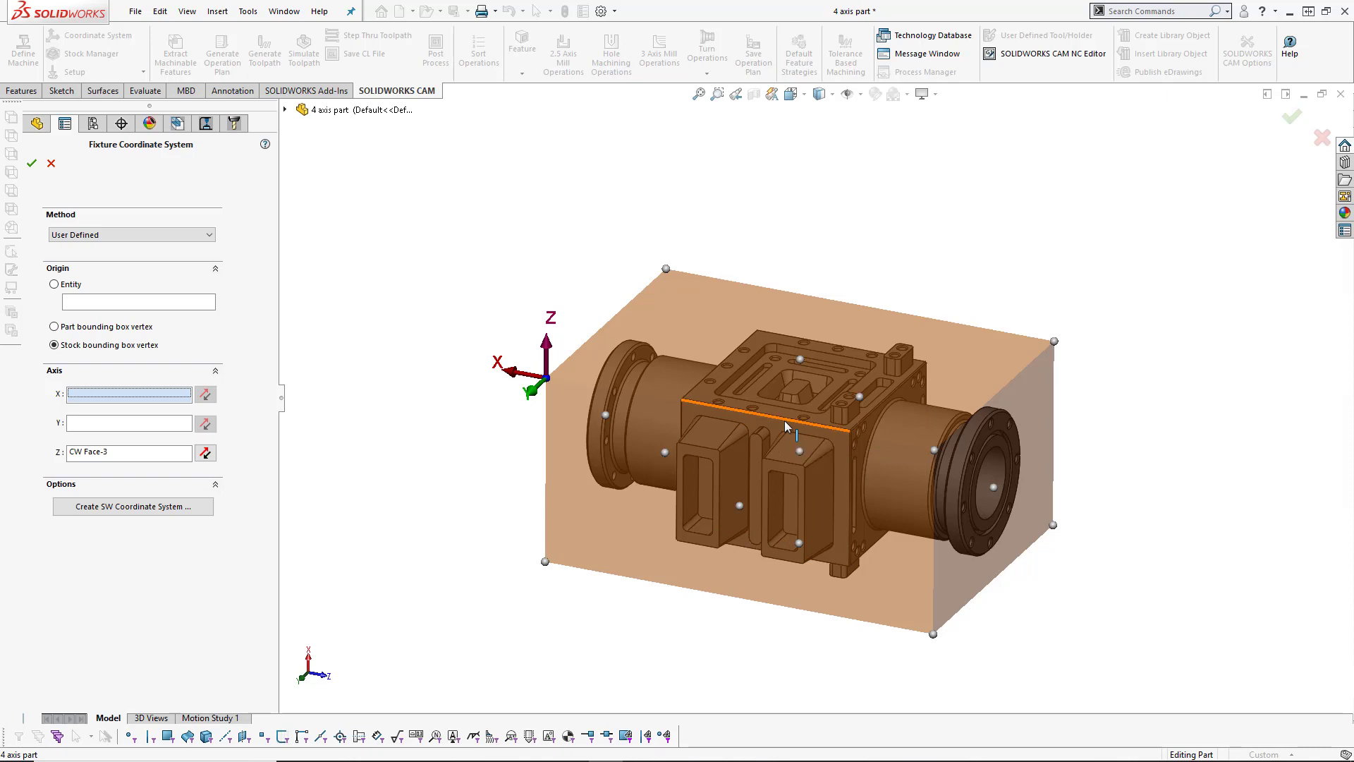
Align the X axis with top front edge CW Edge-4 pointing right and accept the coordinate system.
left_click(822, 428)
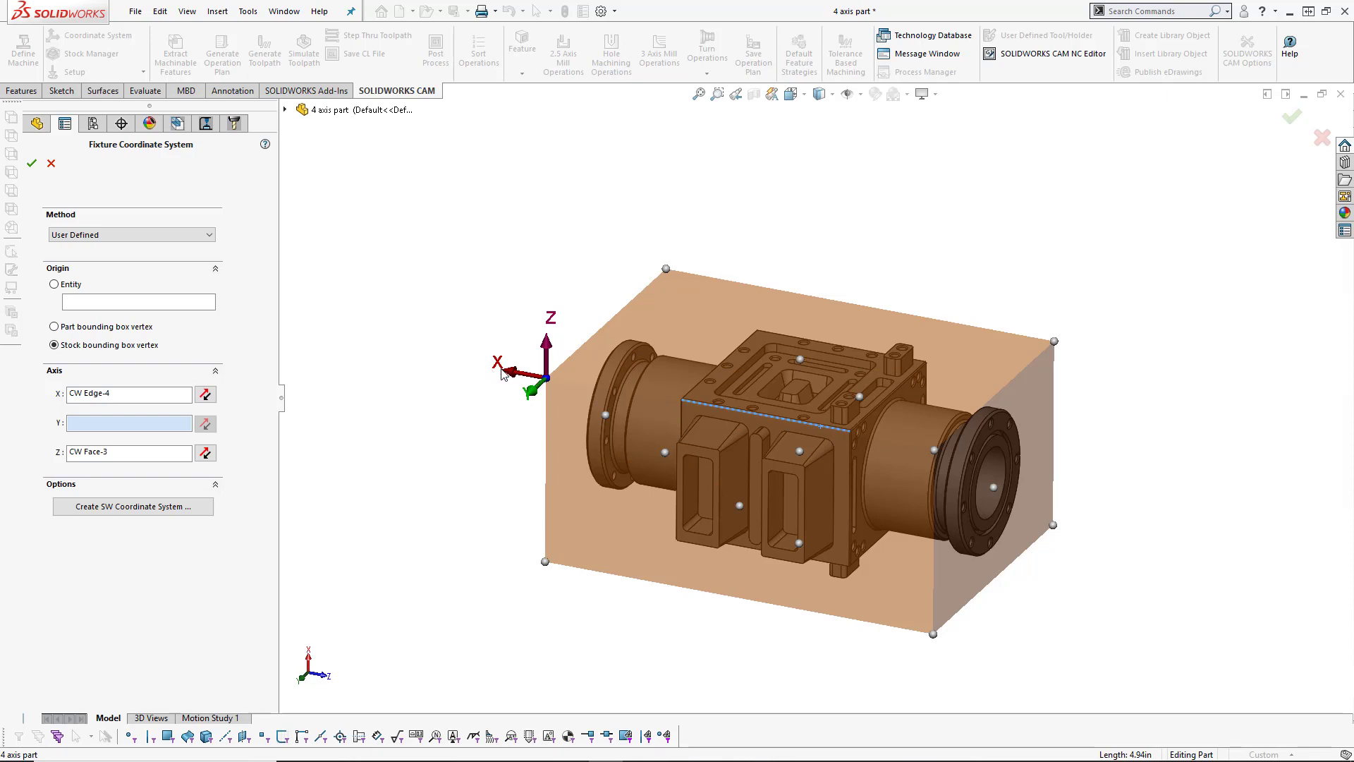
left_click(205, 396)
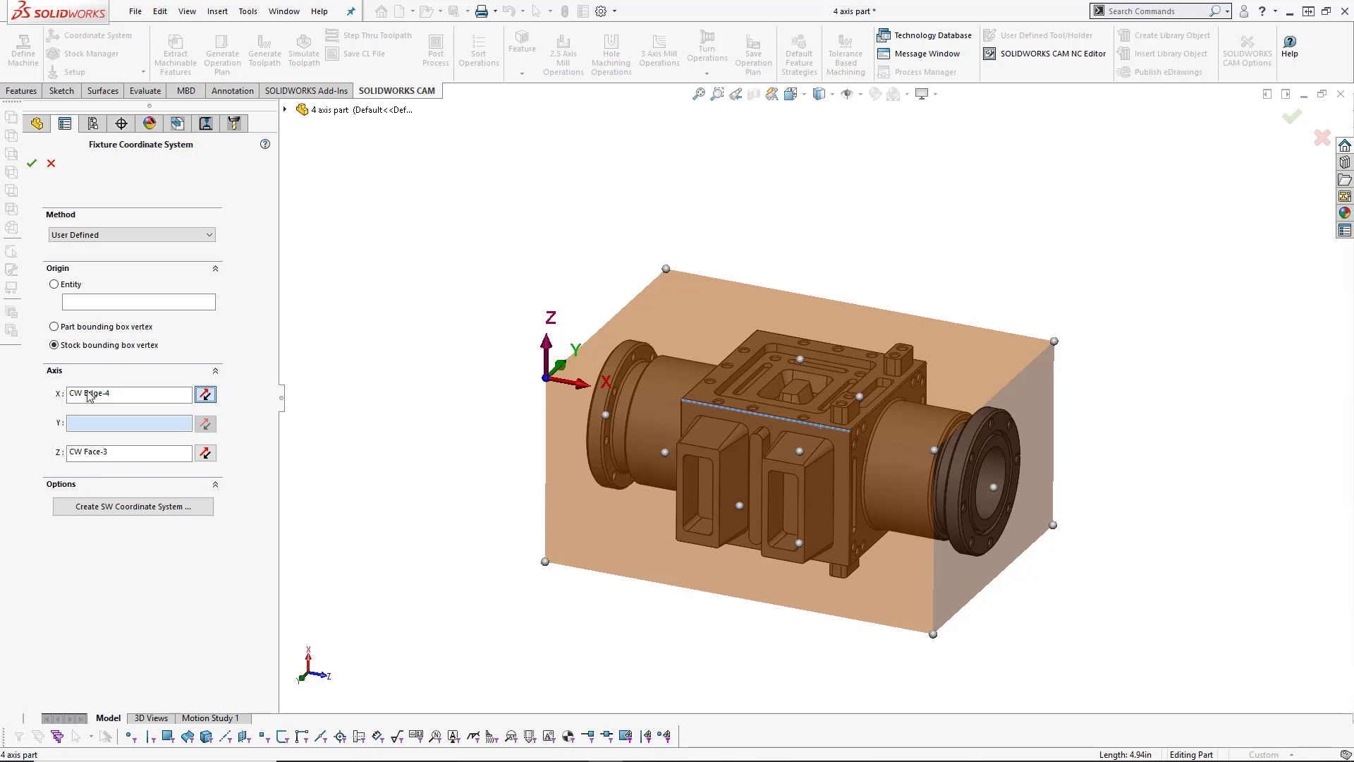
left_click(206, 395)
left_click(206, 395)
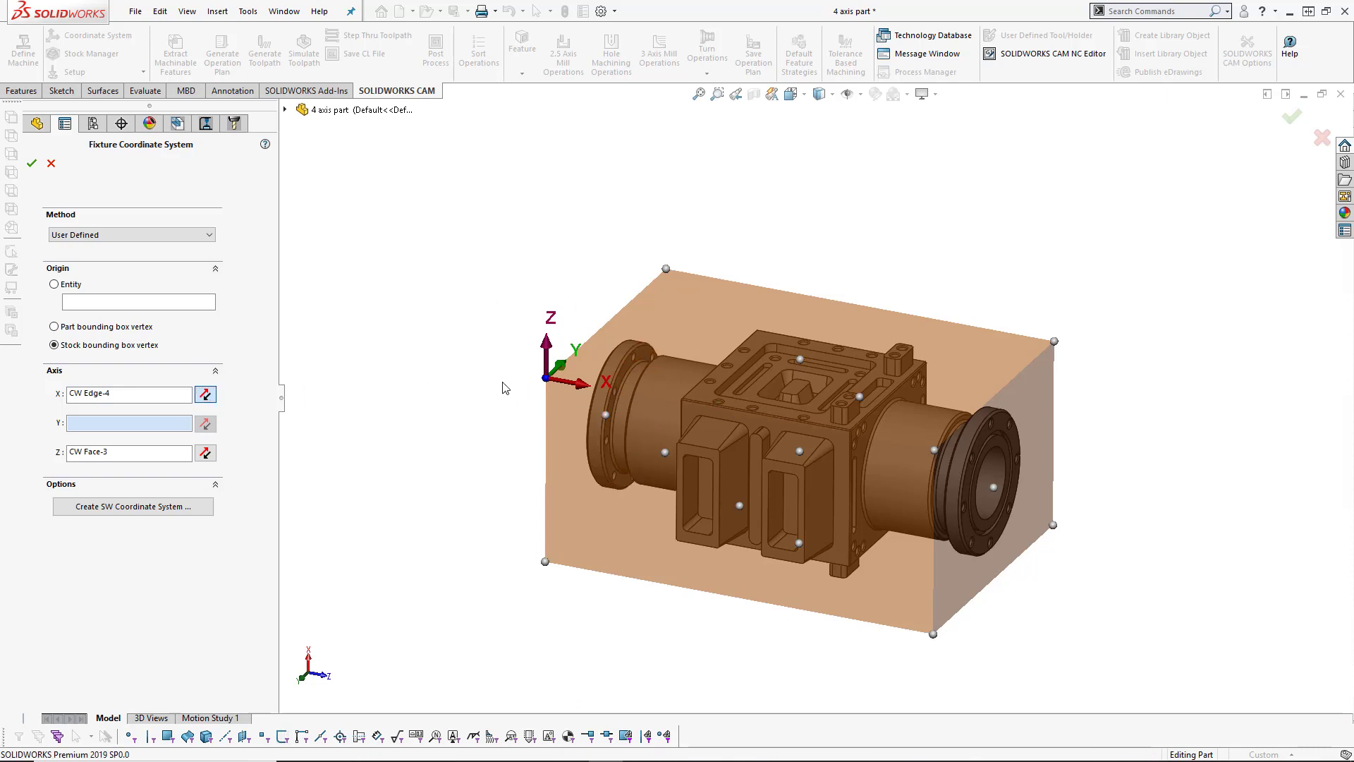
left_click(32, 165)
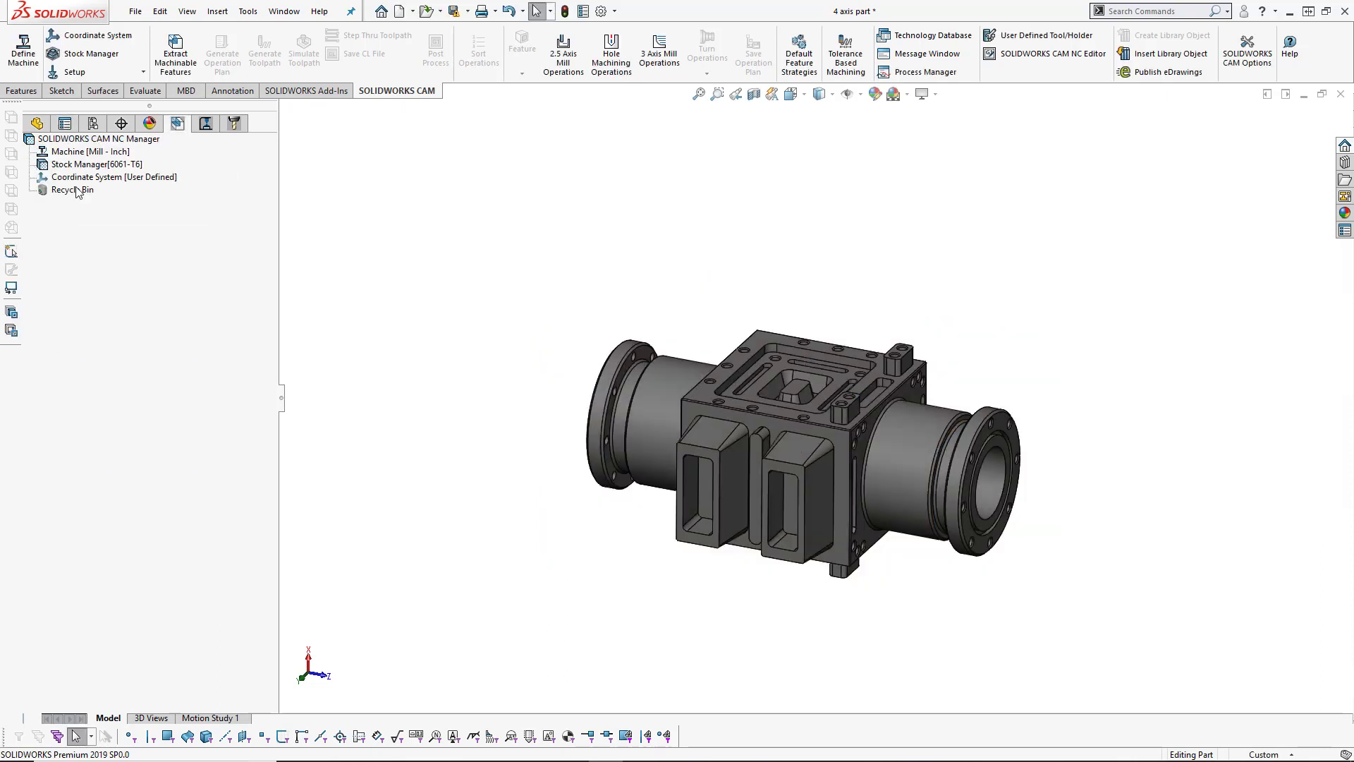